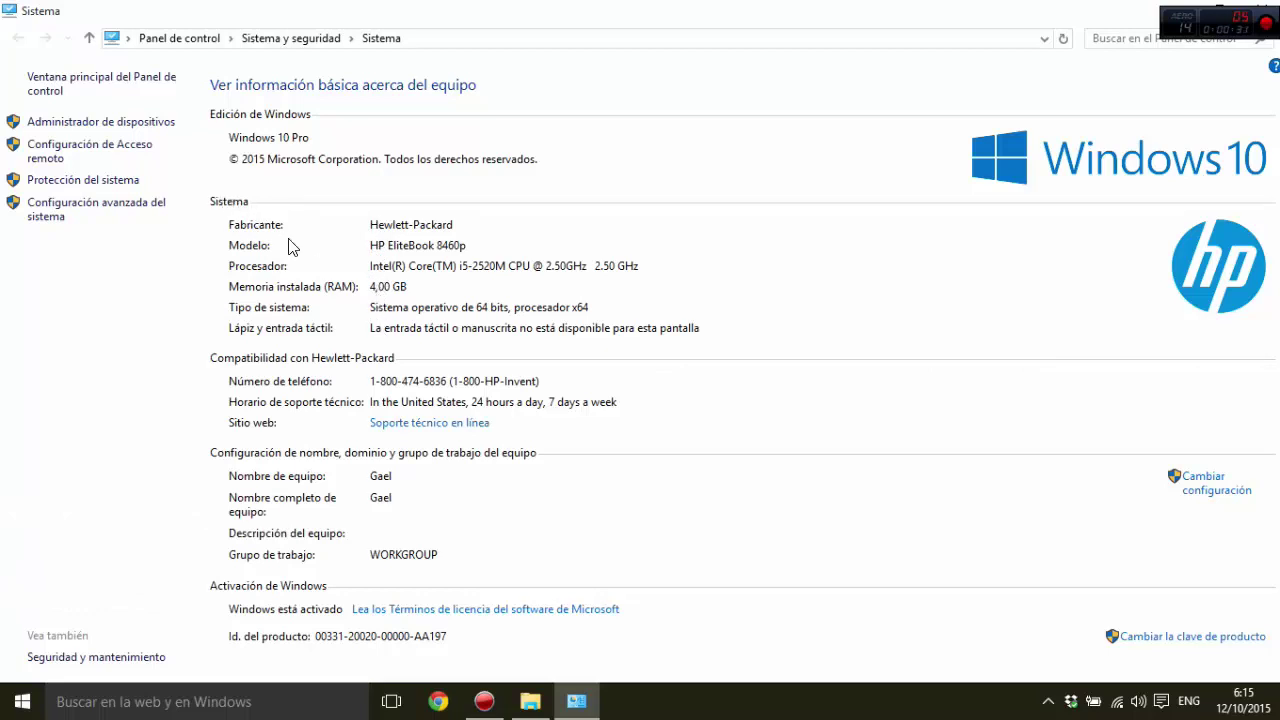
- Set the Windows visual effects to "Ajustar para obtener el mejor rendimiento" in the advanced system performance options and apply it
left_click(155, 212)
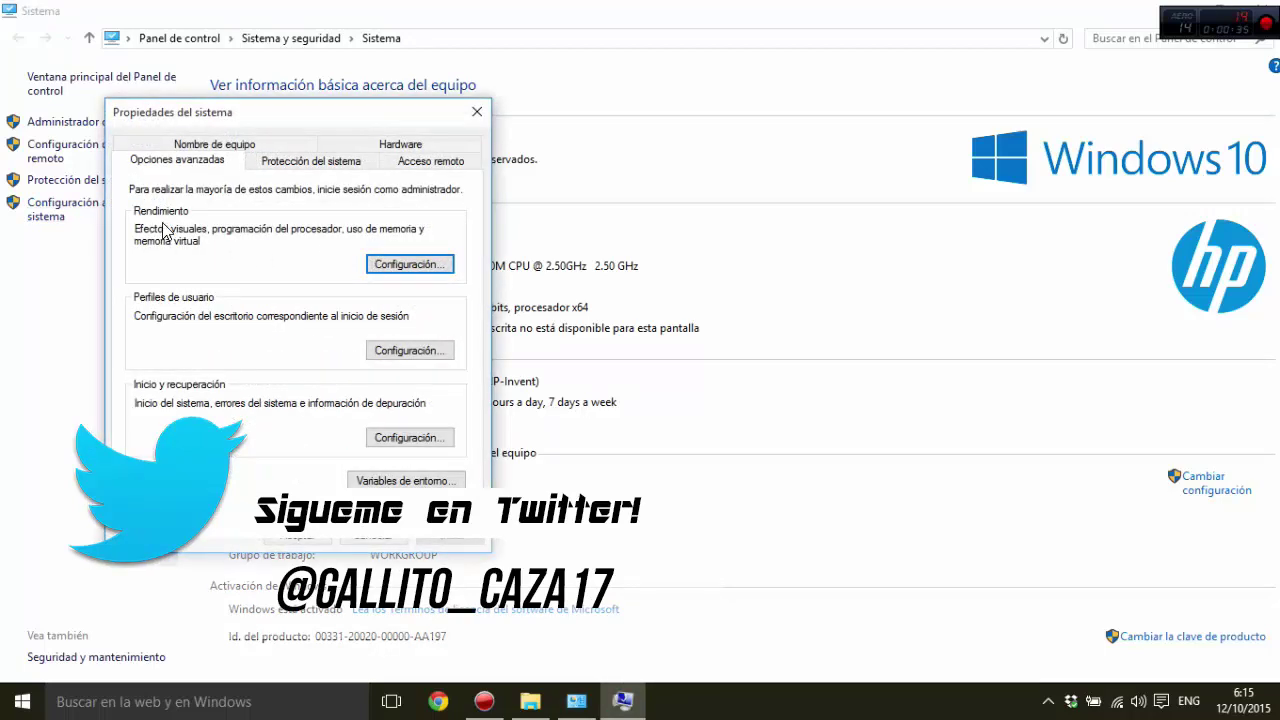
left_click(400, 264)
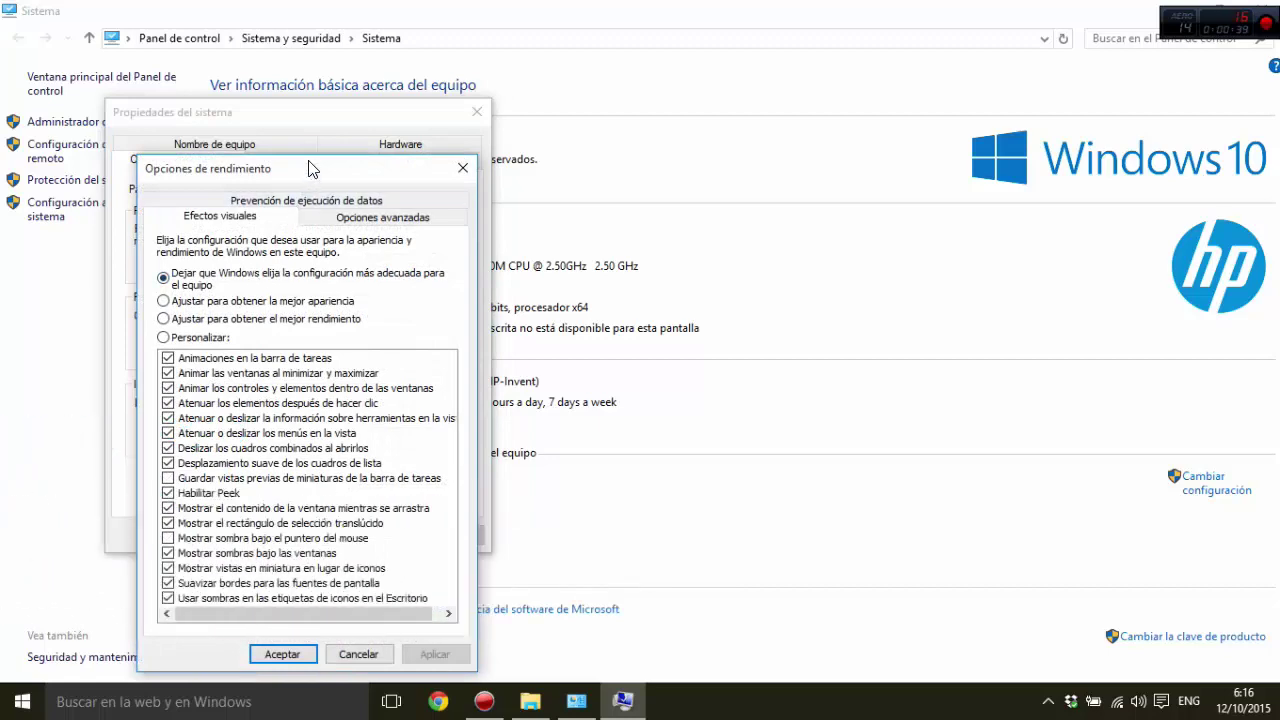
left_click_drag(309, 168, 315, 127)
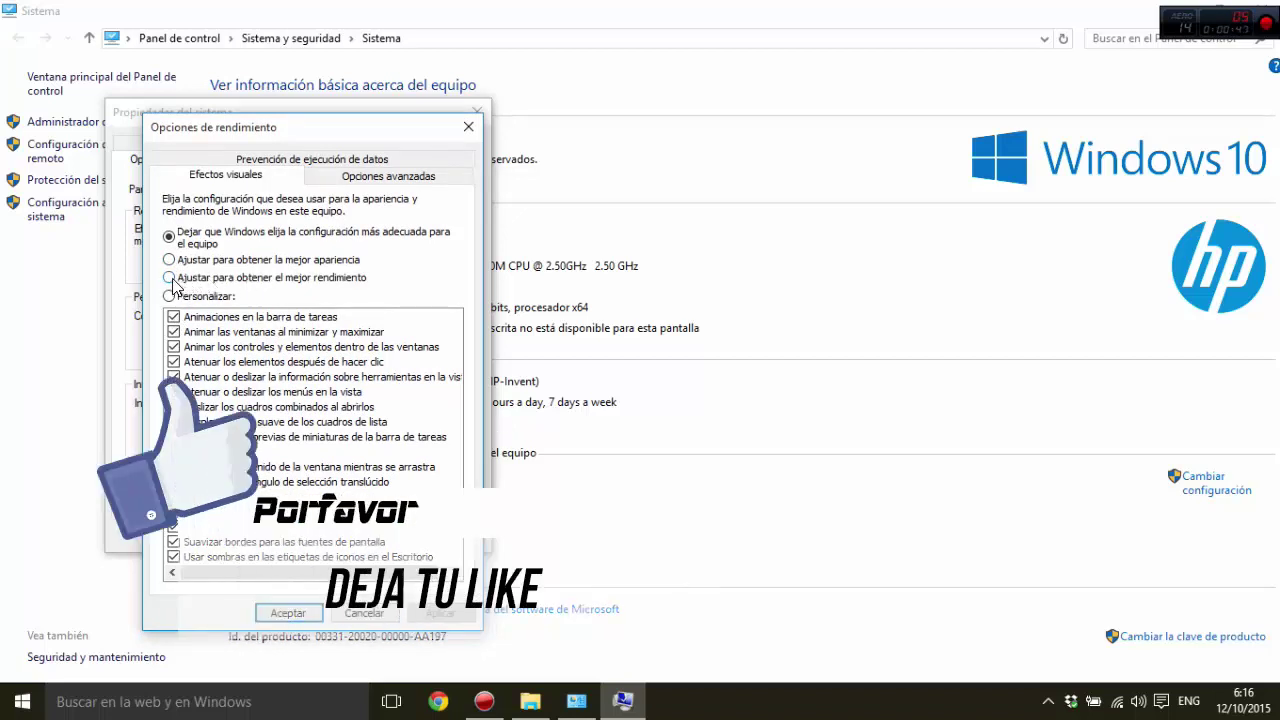
left_click(171, 278)
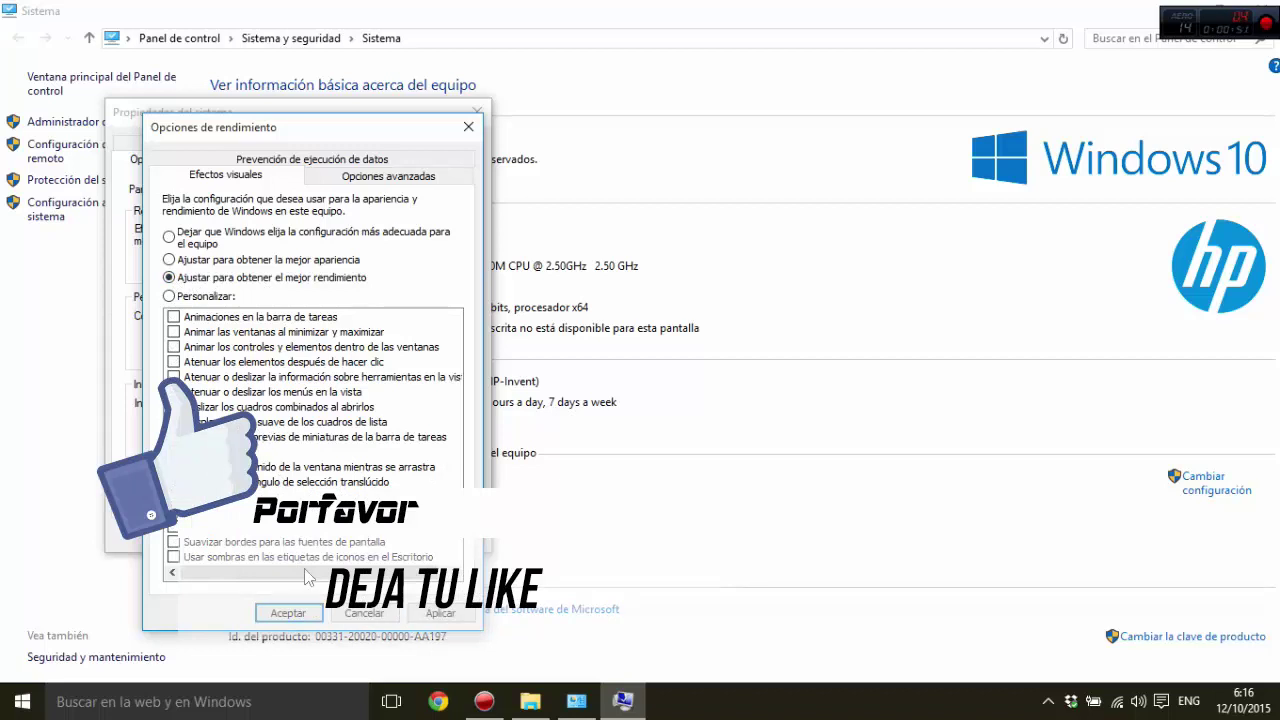
left_click(425, 610)
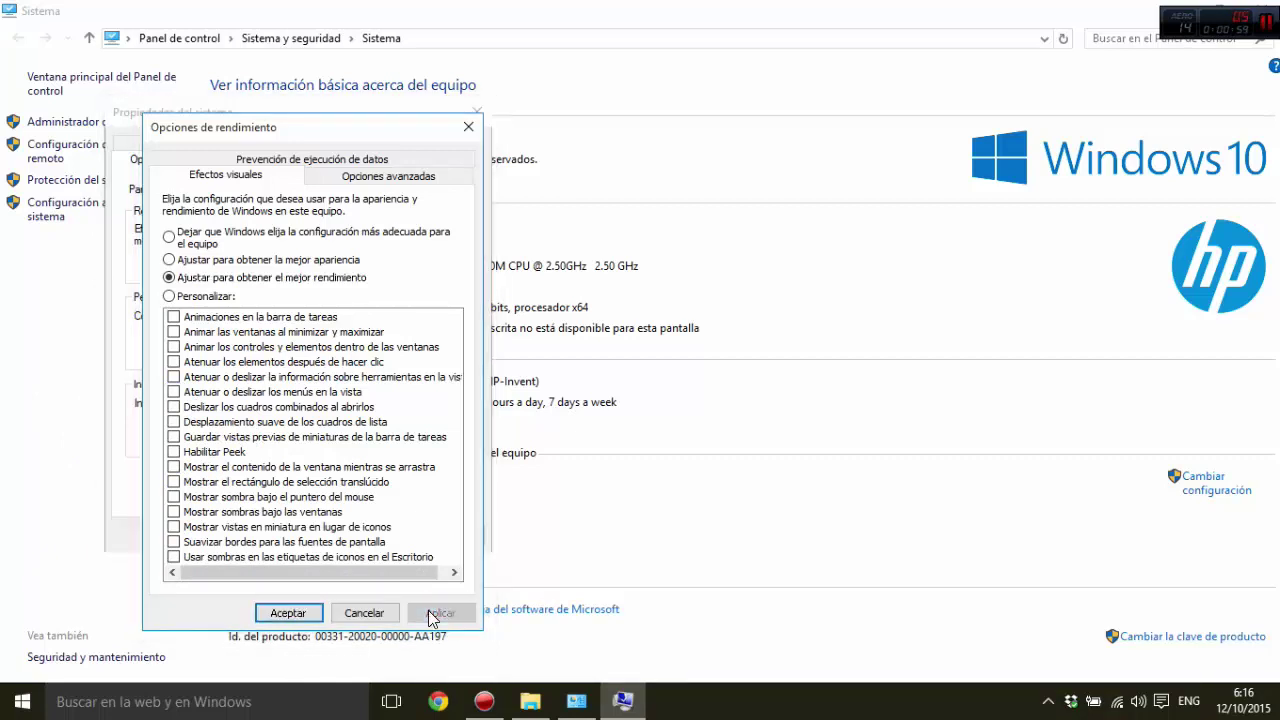
left_click(307, 612)
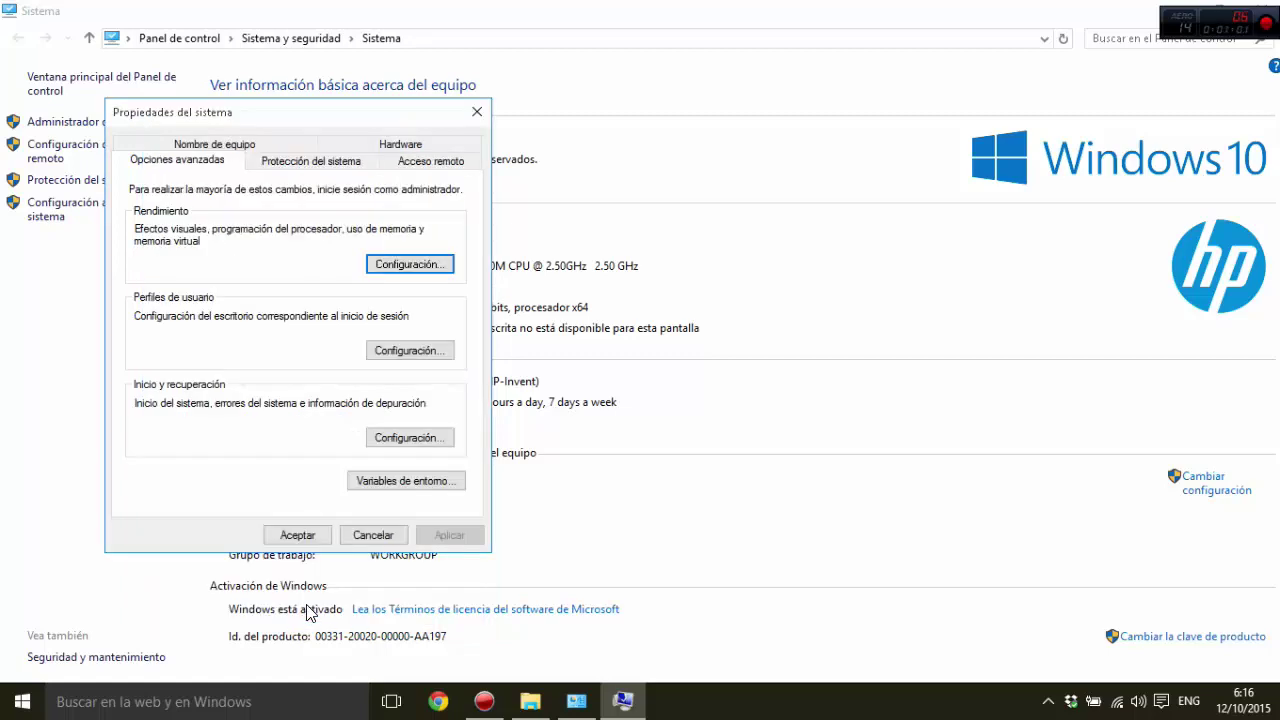
- Close the system properties dialog, the System window and the Este equipo window to return to the desktop
left_click(478, 112)
left_click(1262, 6)
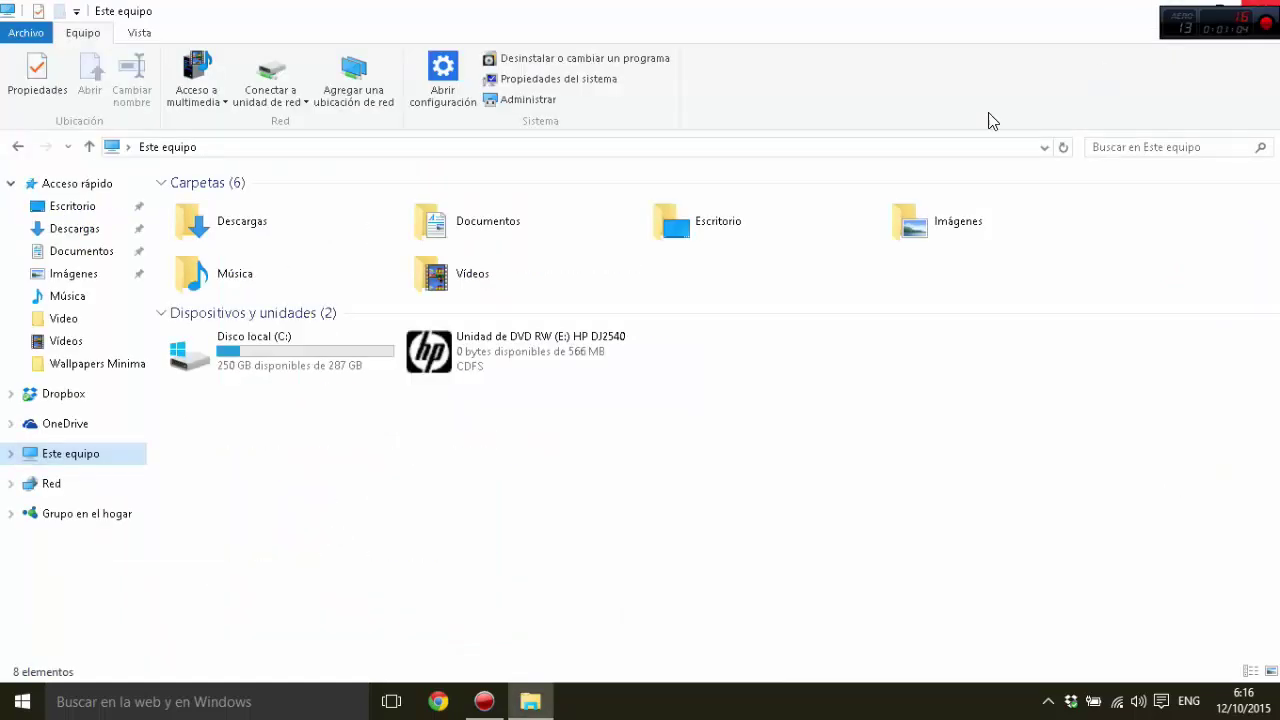
left_click(1265, 6)
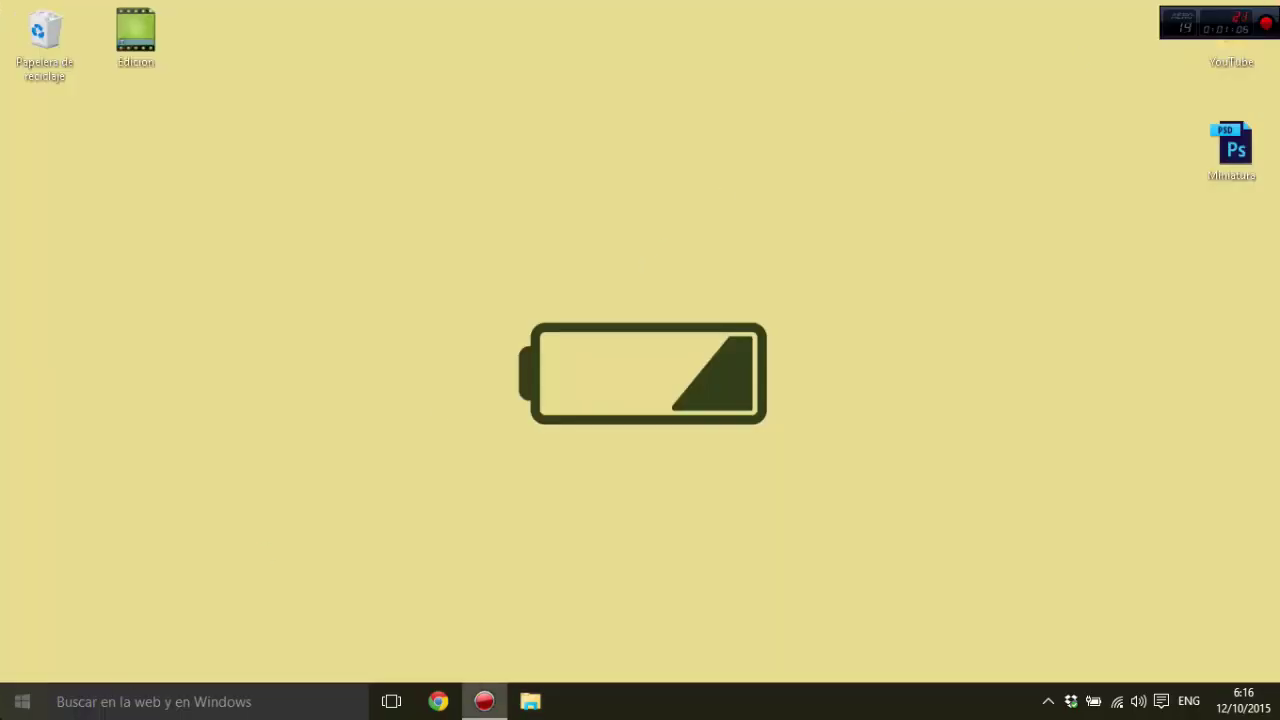
left_click(22, 701)
left_click(22, 701)
key("super")
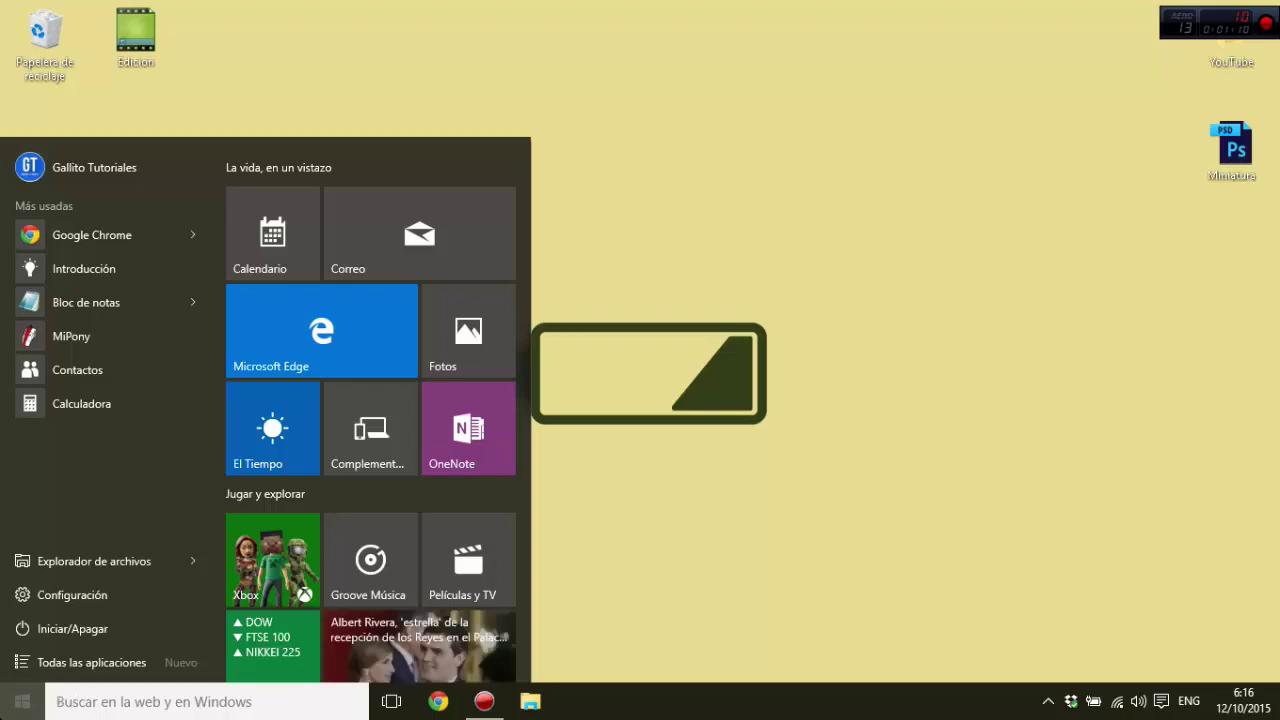
key("super")
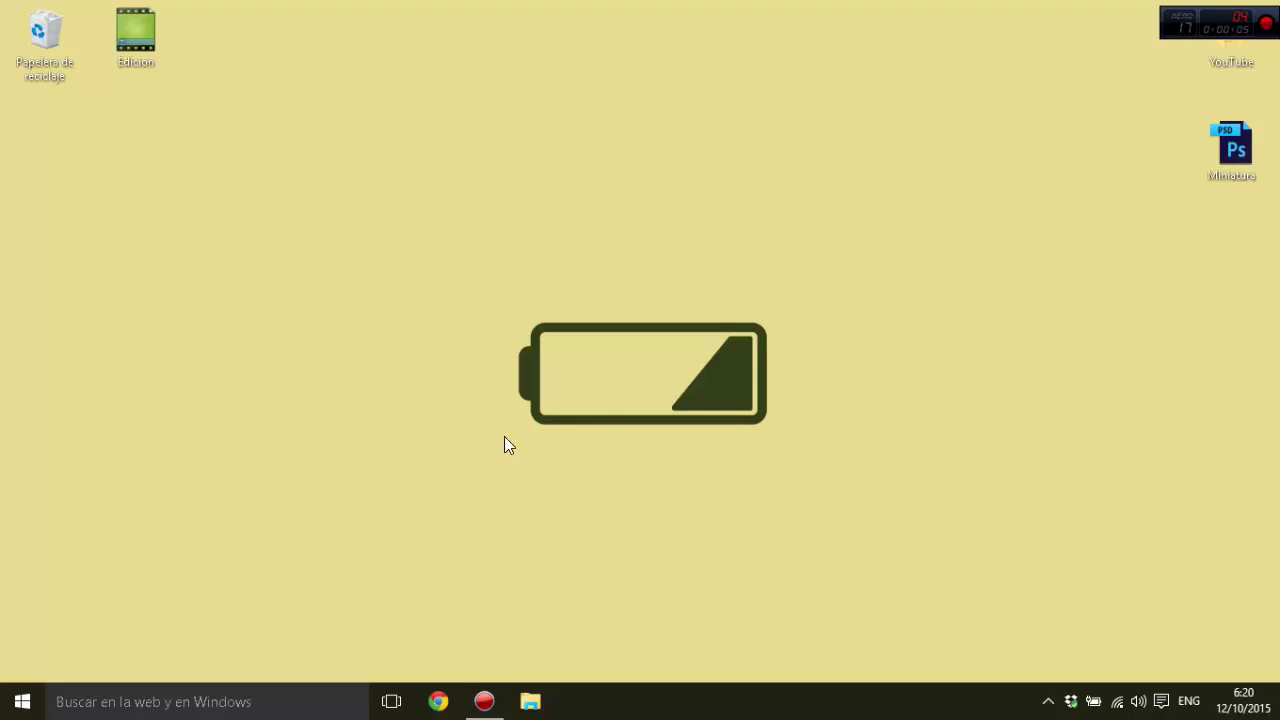
key("super")
key("super")
- Run msconfig to open the System Configuration utility and move its window slightly up
key("super+r")
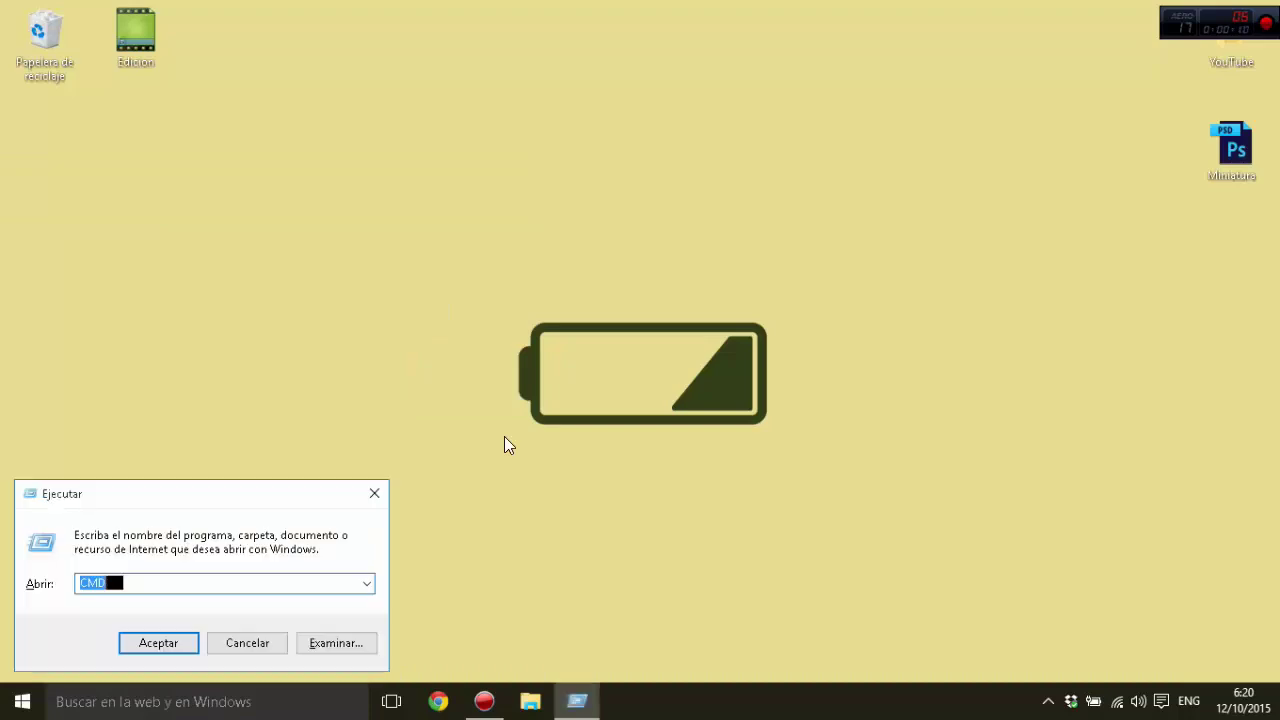
key("BackSpace")
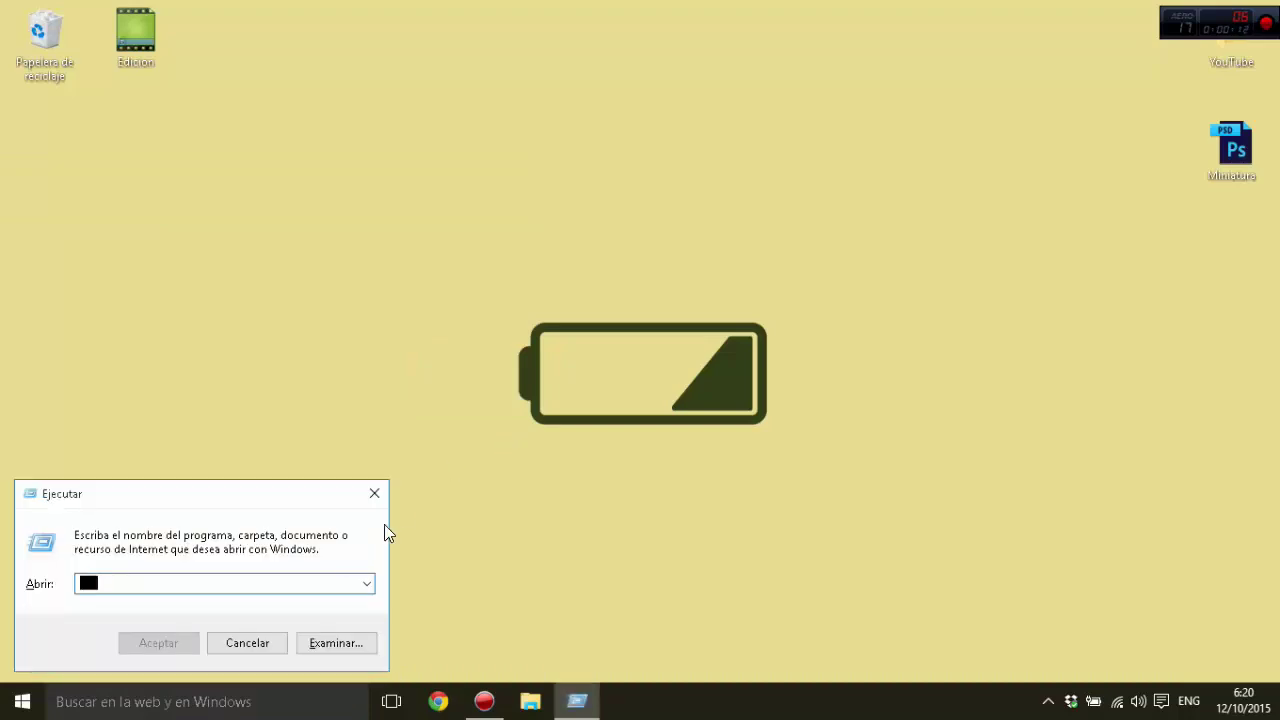
type("m")
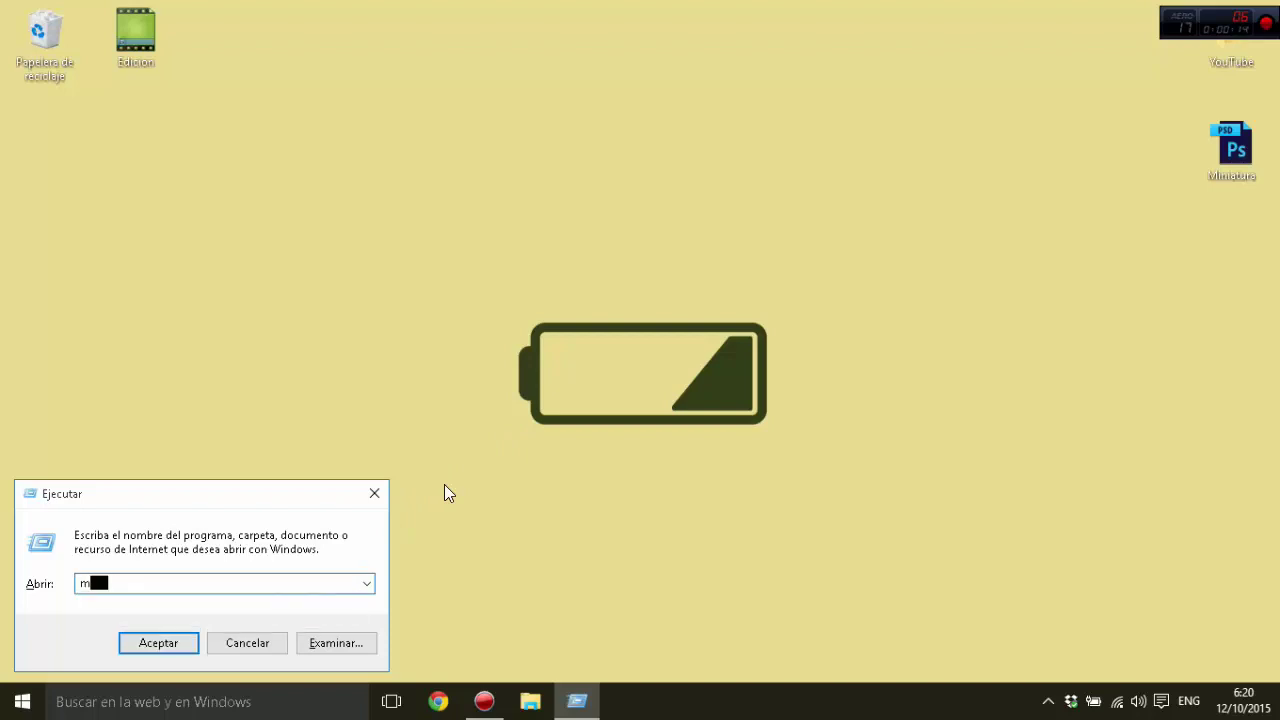
type("sconfig")
left_click(157, 643)
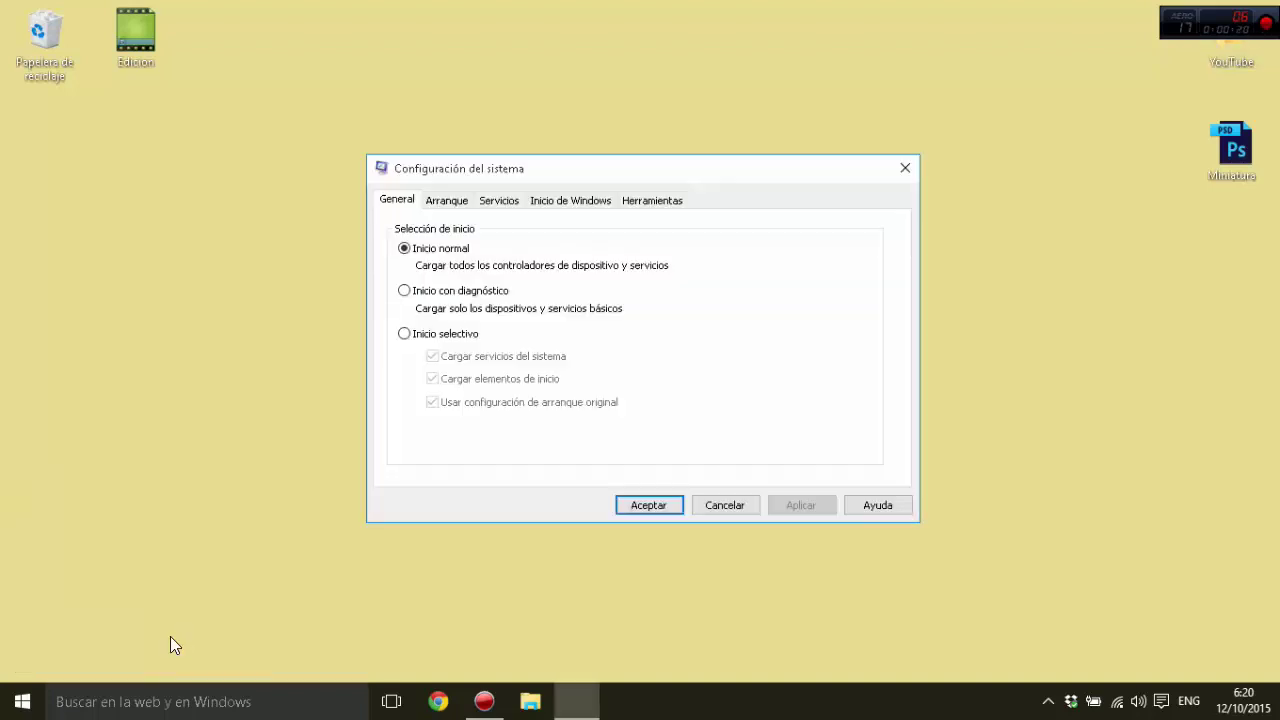
left_click_drag(637, 168, 636, 146)
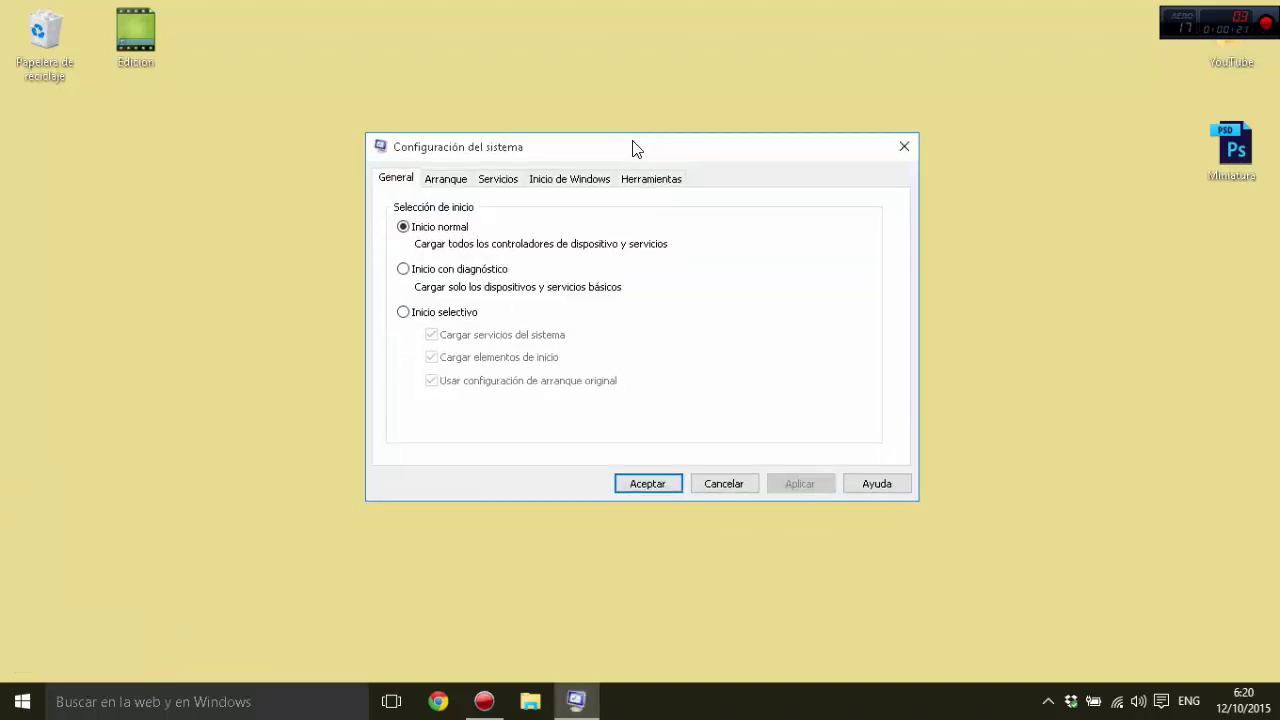
- Set the Windows 10 boot timeout to 15 seconds in the boot settings
left_click(450, 178)
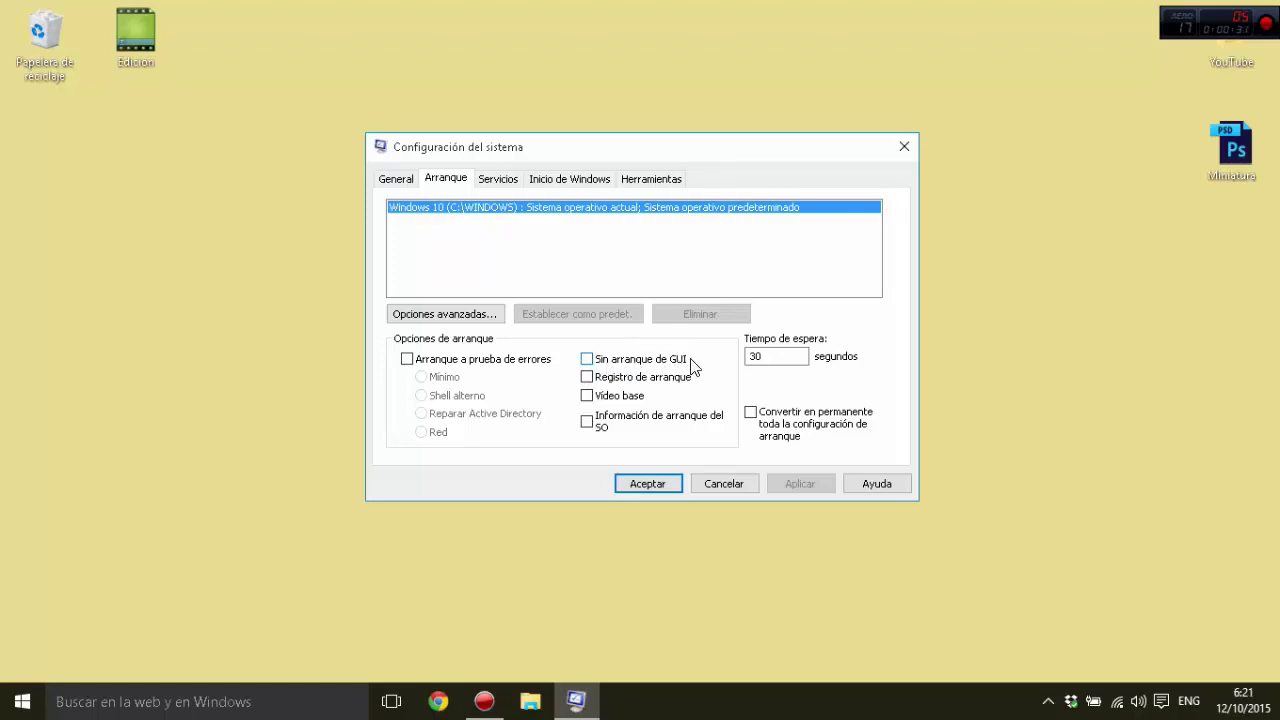
double_click(796, 358)
key("BackSpace")
type("15")
key("XF86AudioLowerVolume")
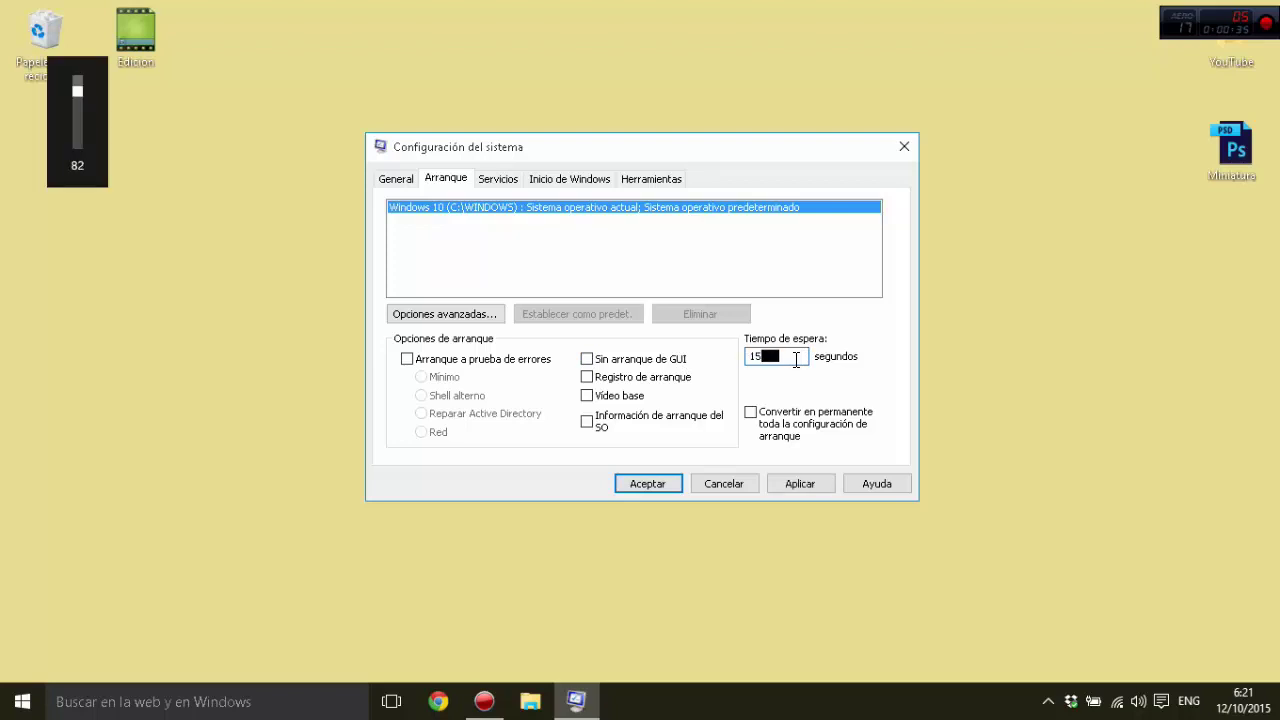
- Hide all Microsoft services and disable Action! service and both Dropbox update services
left_click(506, 184)
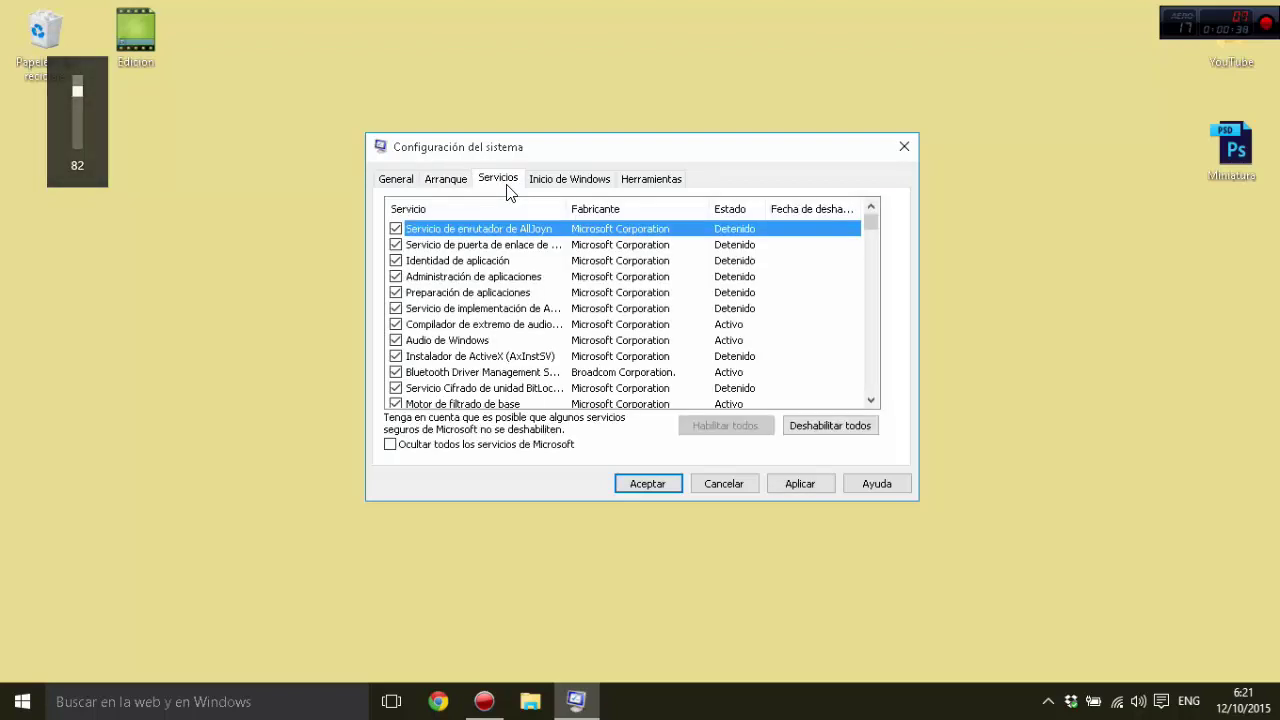
left_click(390, 444)
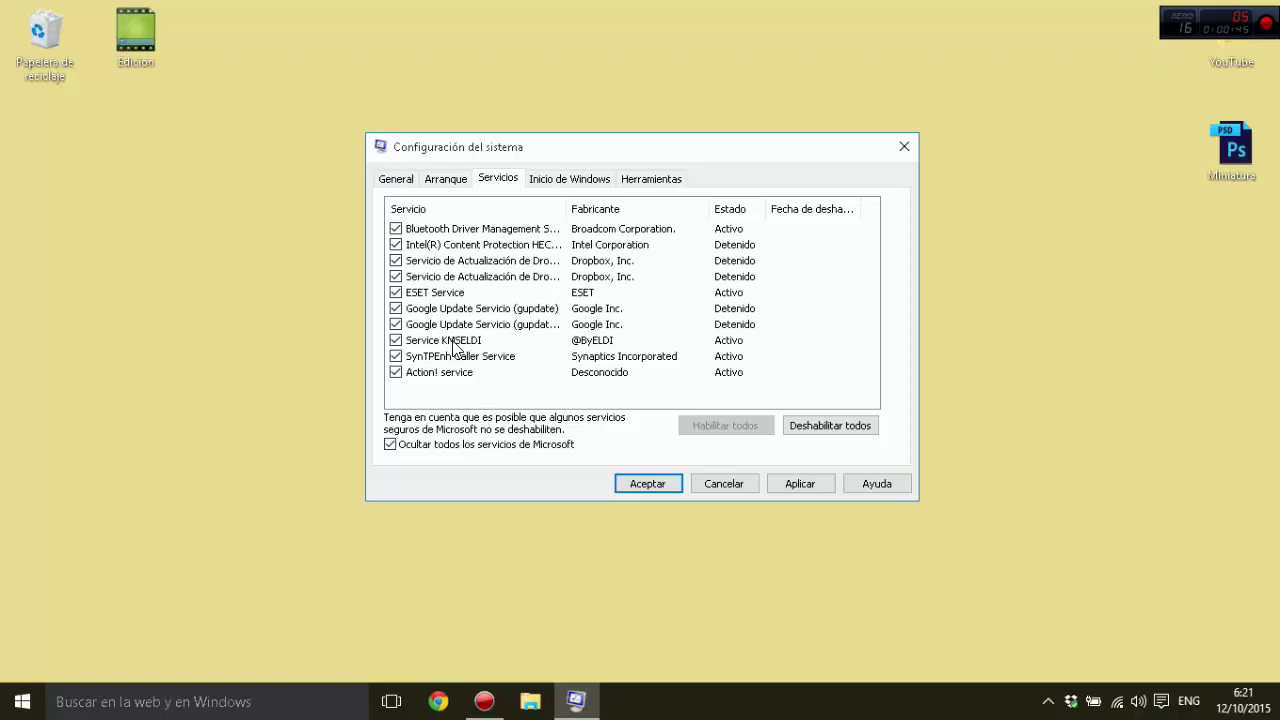
left_click(396, 372)
left_click(396, 260)
left_click(396, 276)
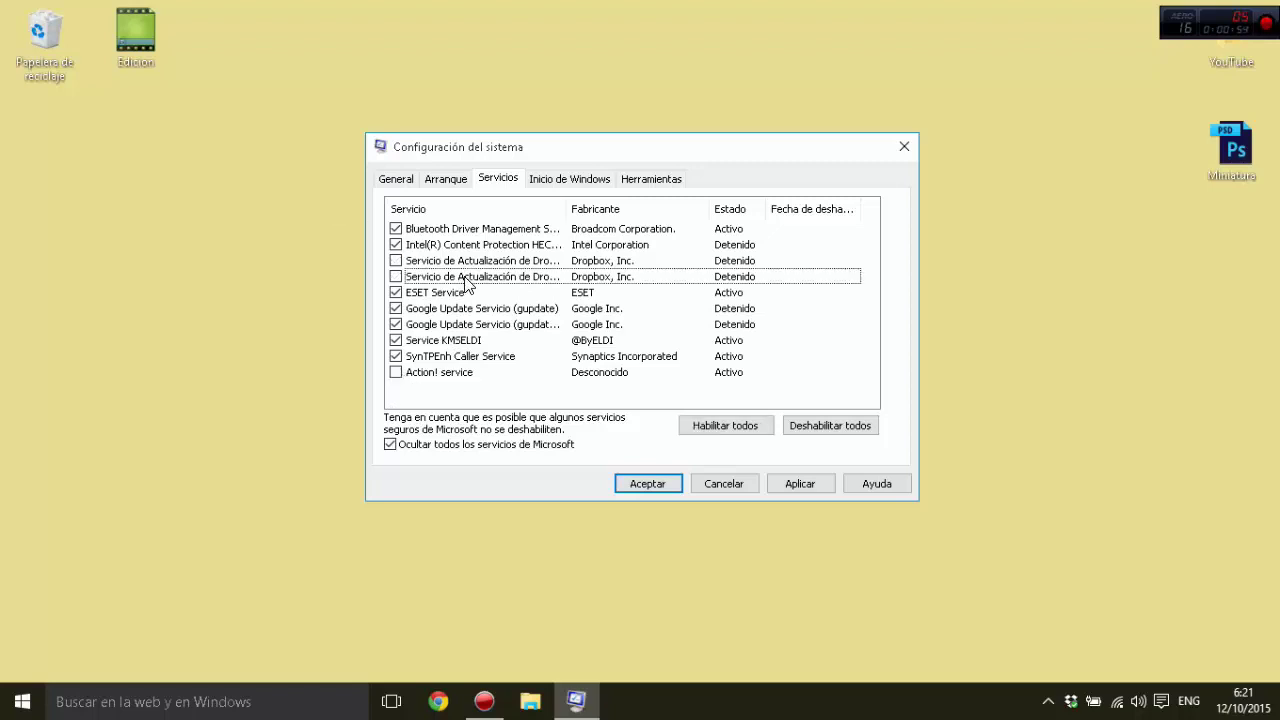
left_click(254, 345)
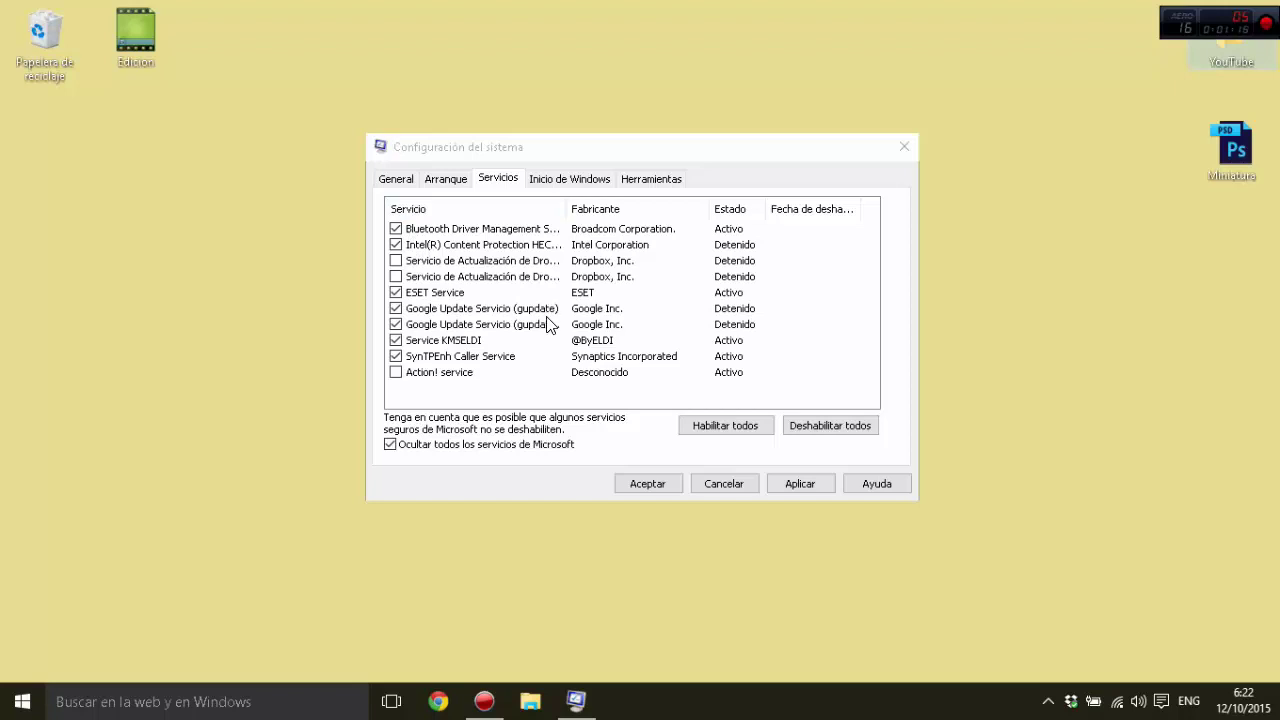
- Open Task Manager's startup list from System Configuration and move its window up
left_click(585, 186)
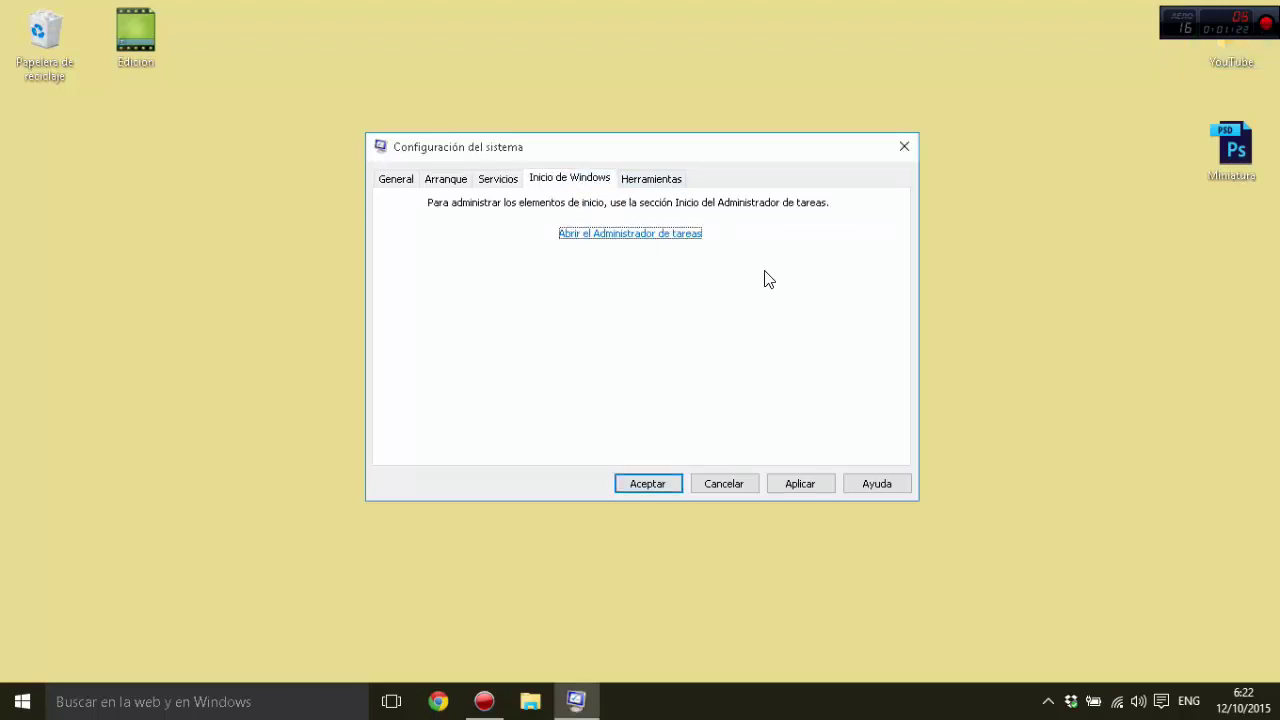
left_click(665, 234)
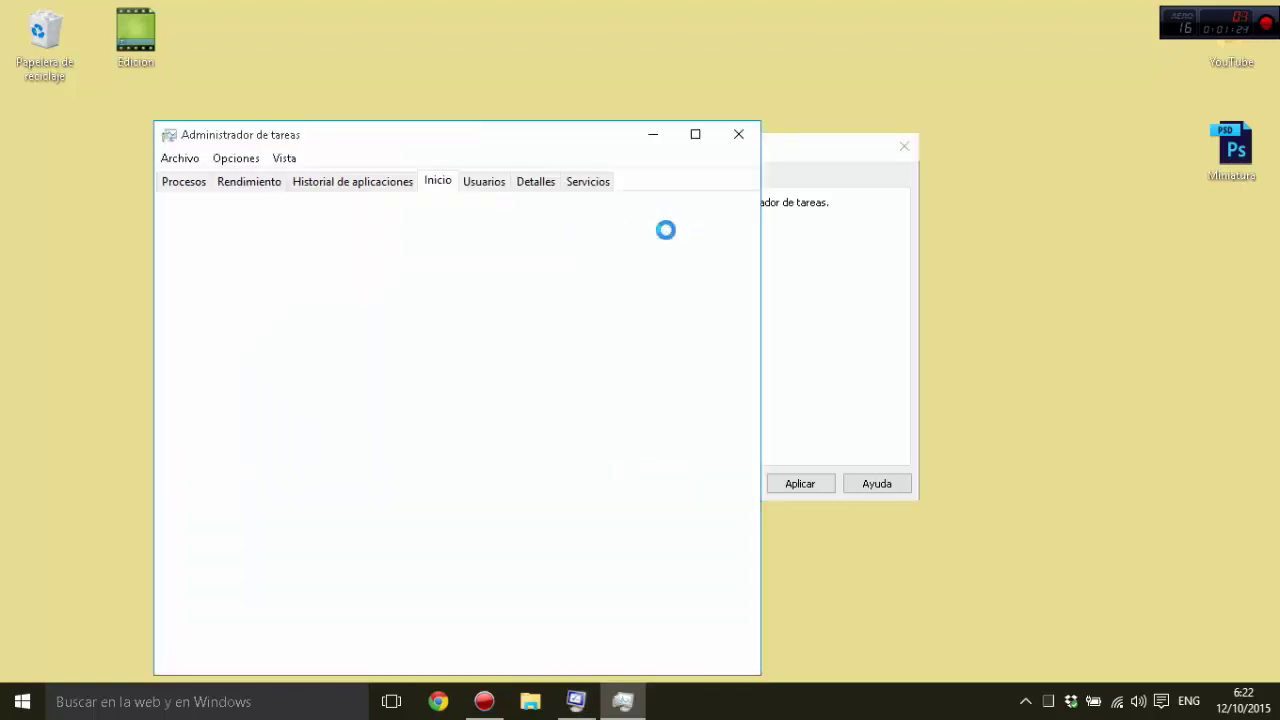
left_click_drag(600, 143, 640, 94)
- Disable Microsoft OneDrive at Windows startup and close Task Manager
left_click(335, 225)
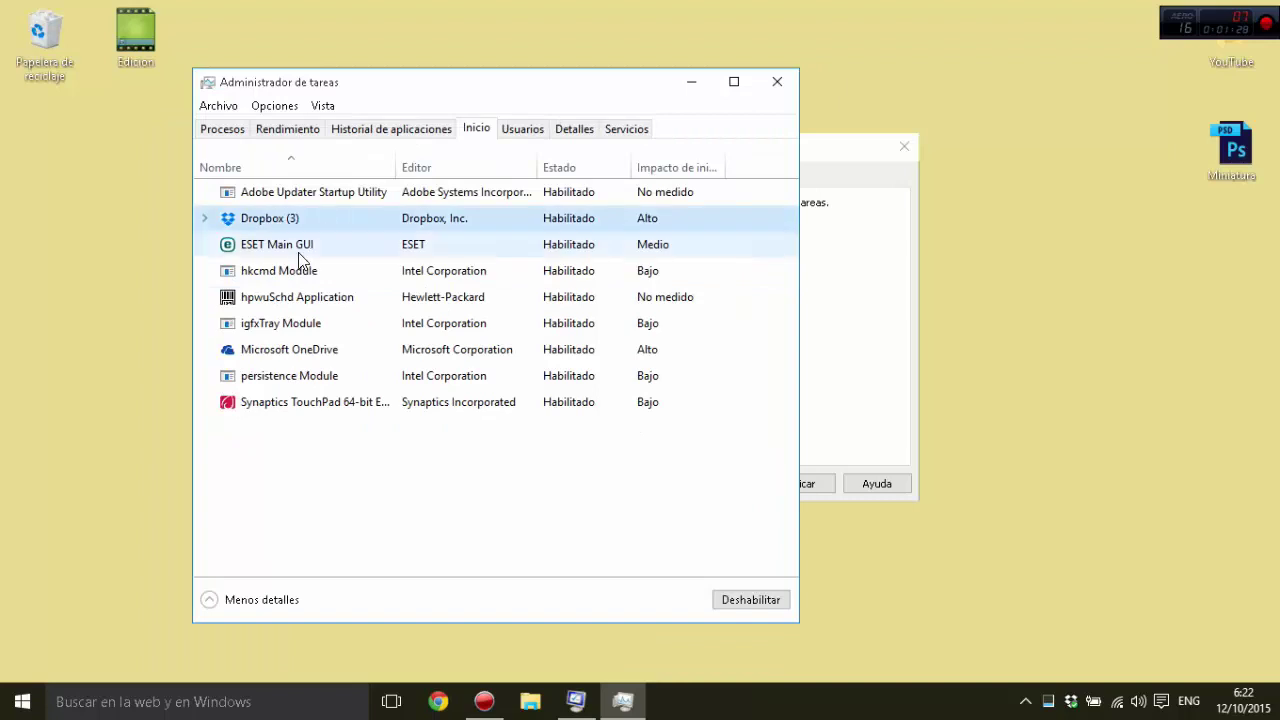
left_click(300, 250)
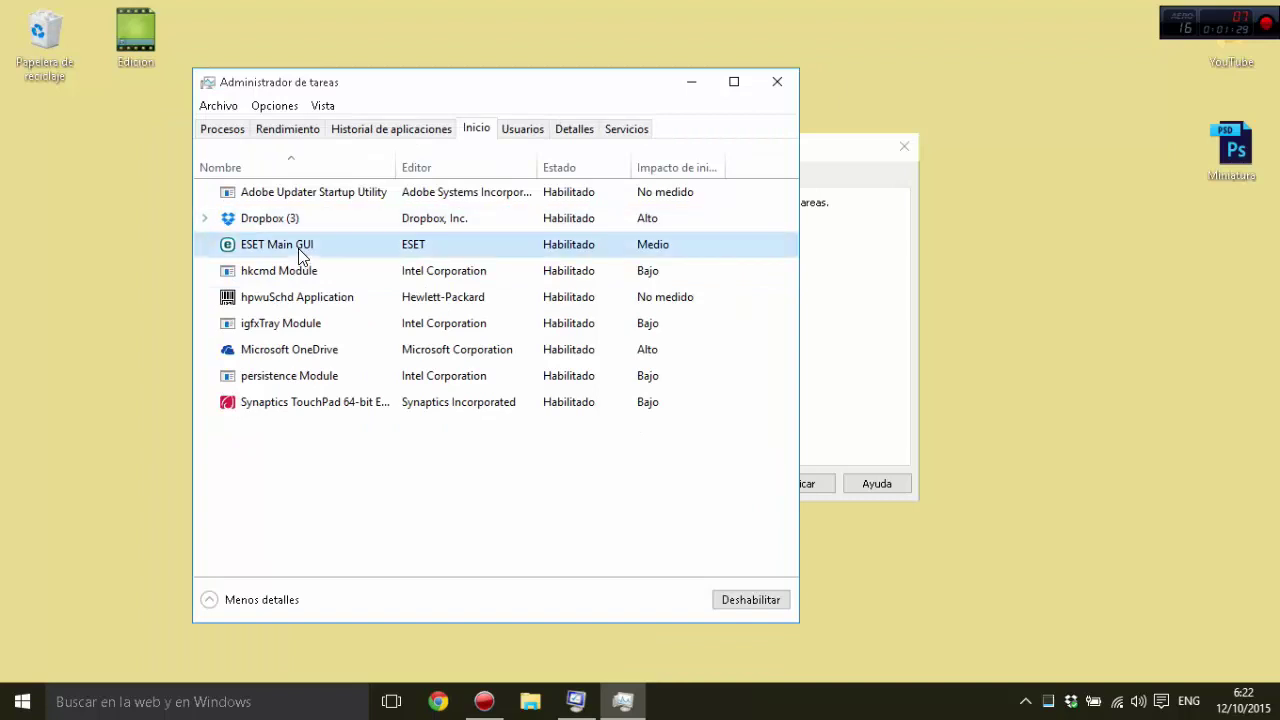
left_click(343, 402)
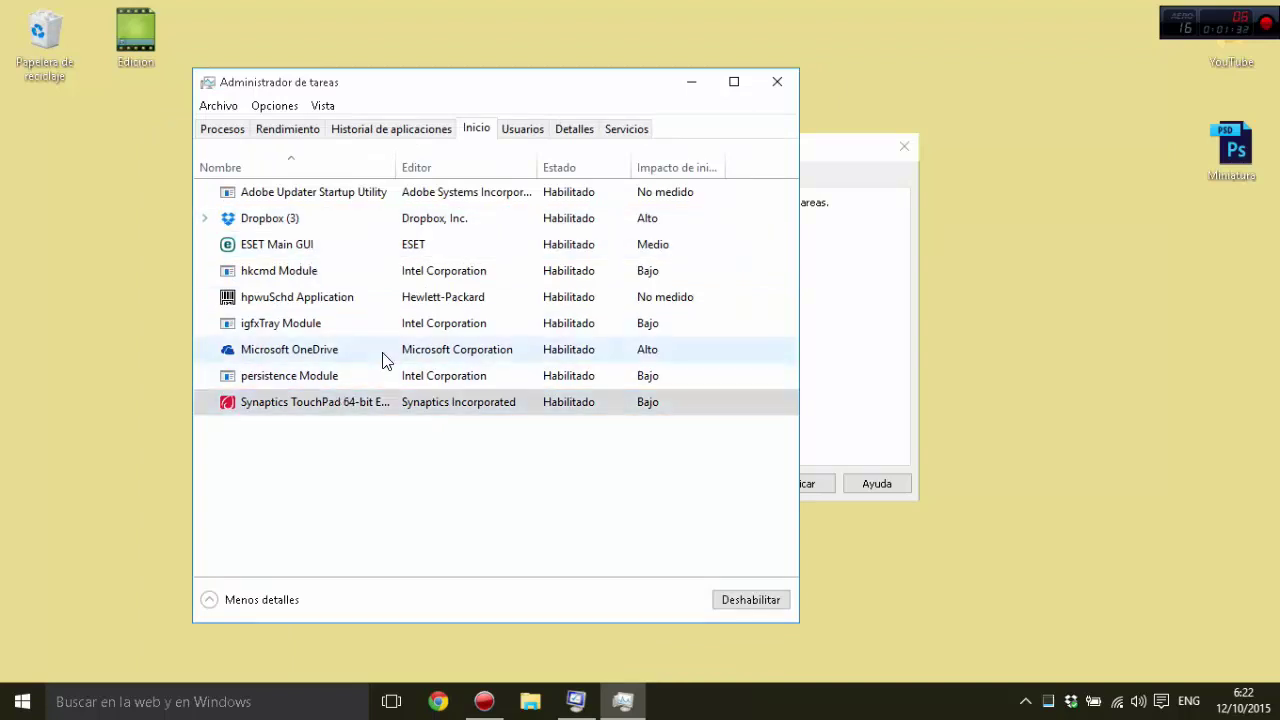
left_click(436, 350)
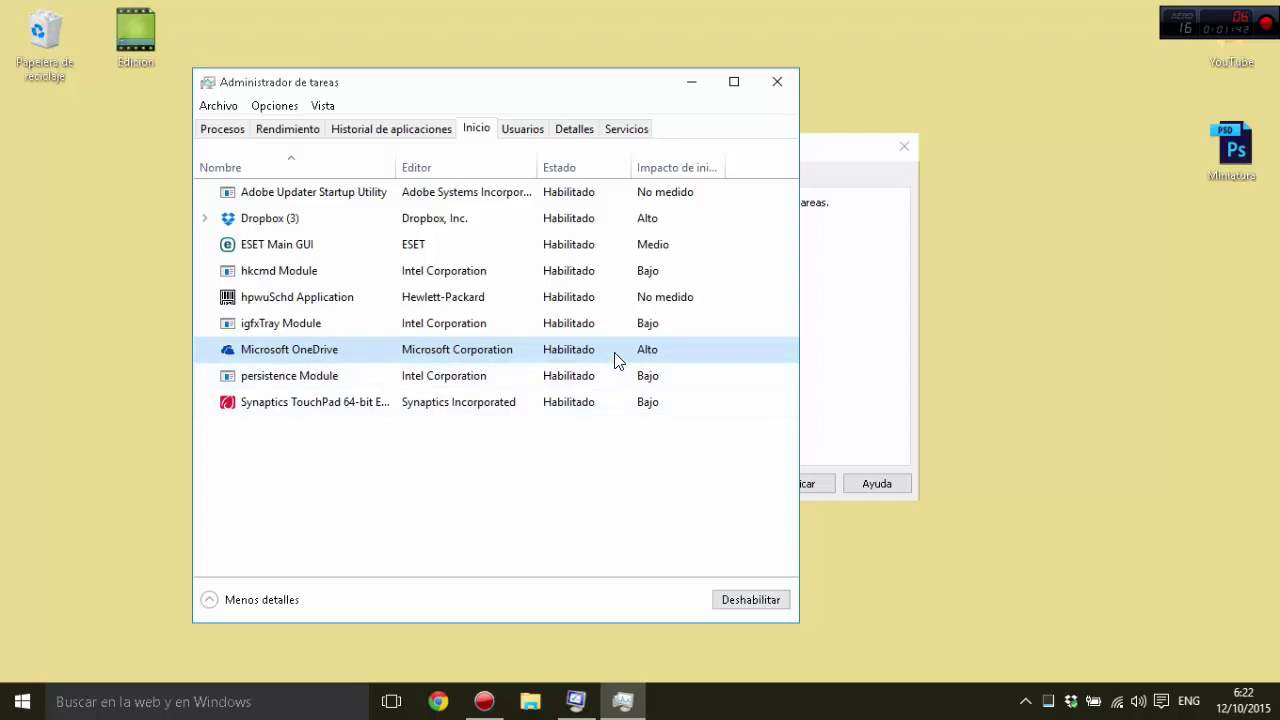
left_click(743, 600)
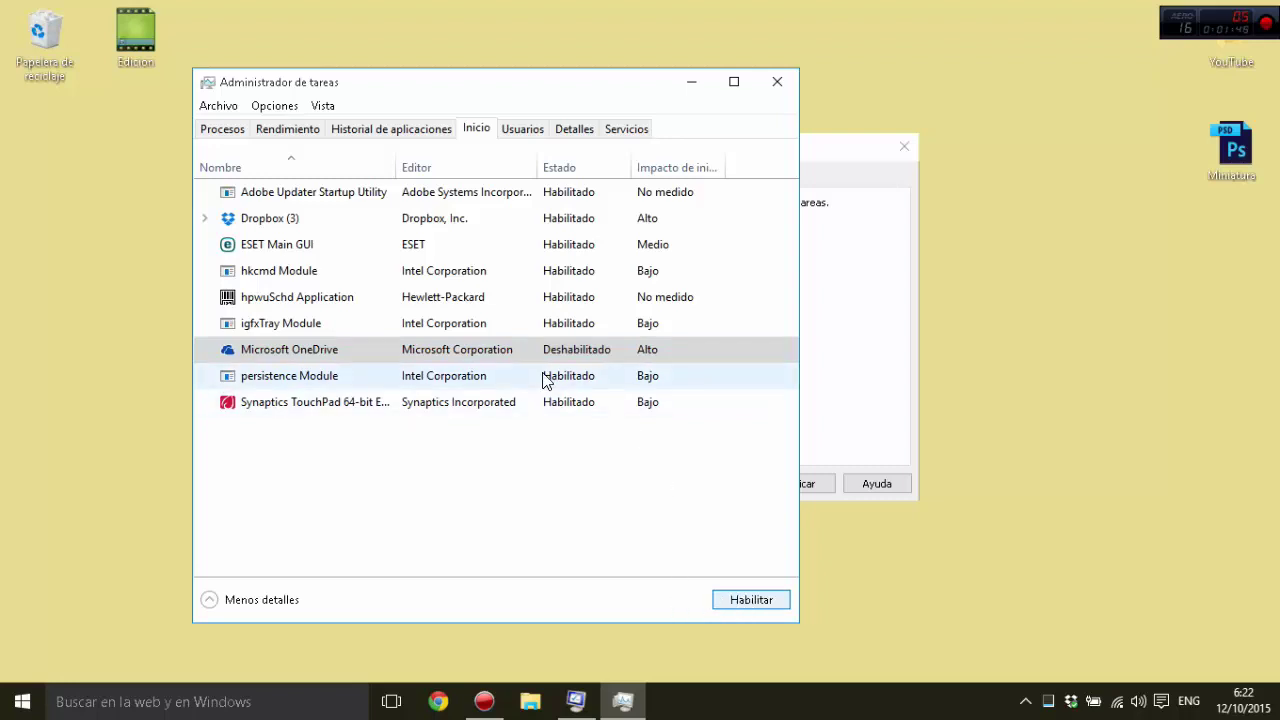
left_click(428, 219)
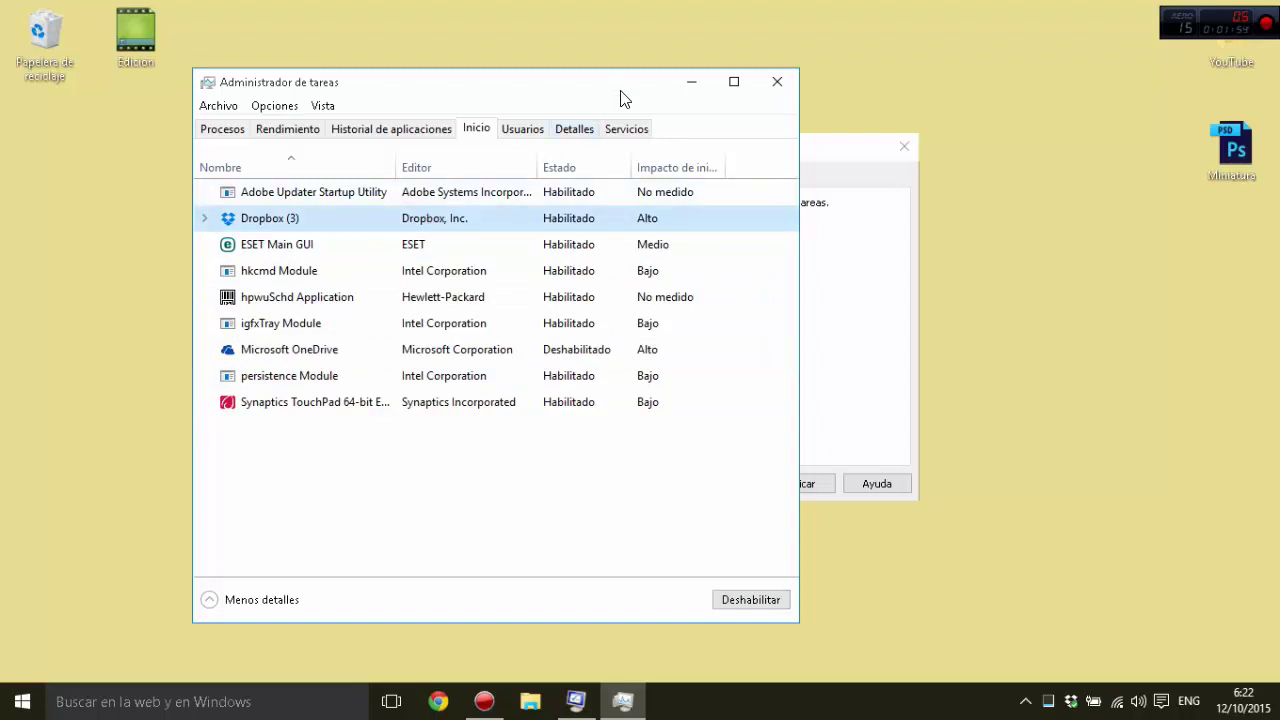
left_click(678, 458)
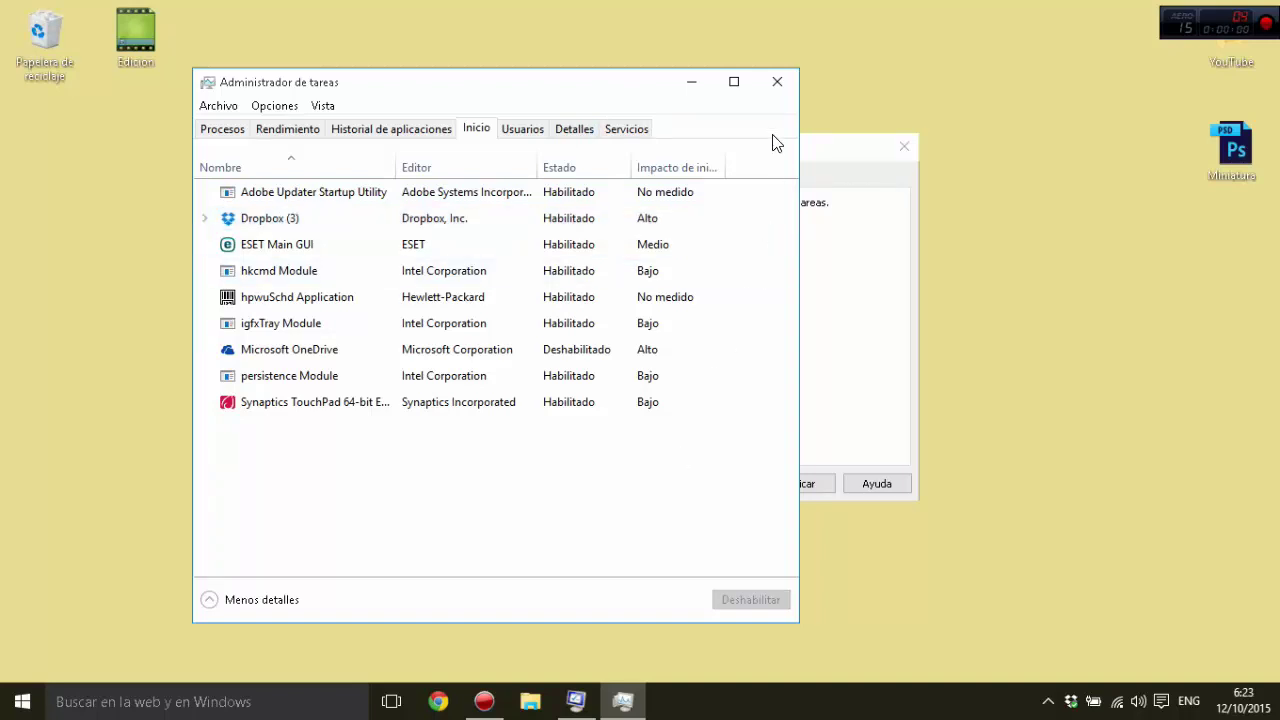
left_click(776, 86)
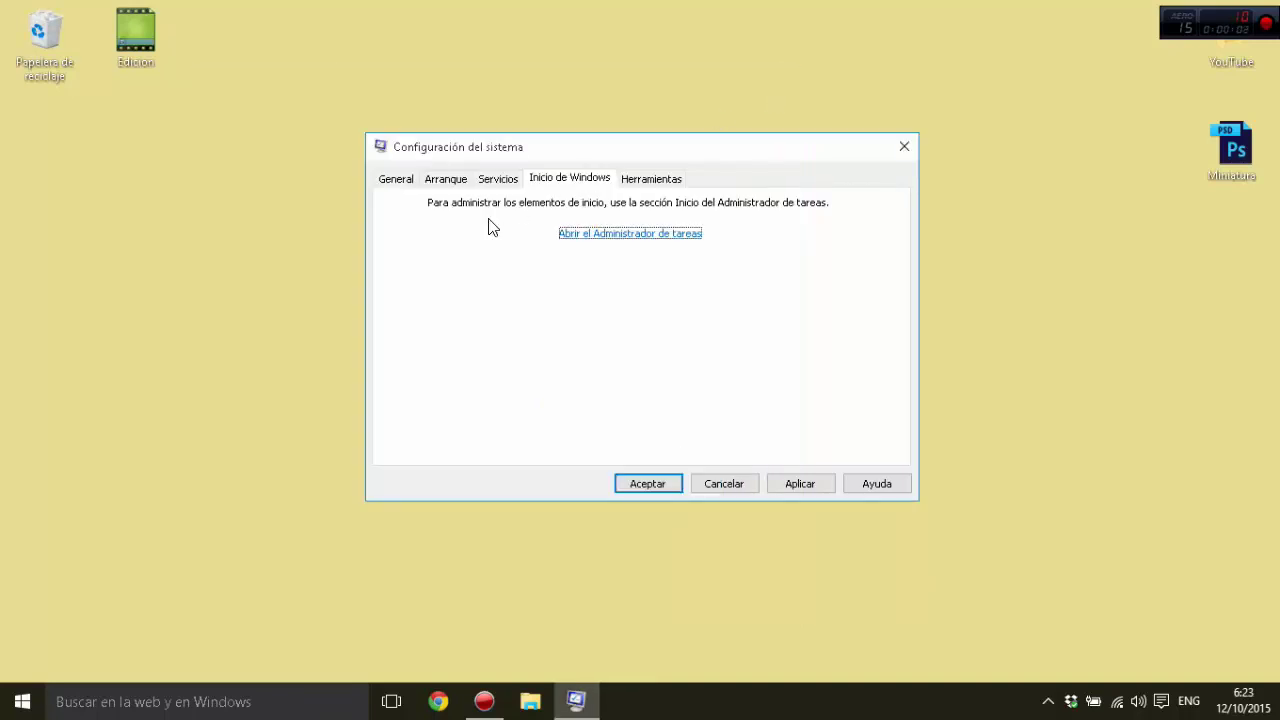
- Return to the general startup selection, then apply and accept the system configuration changes, leaving the restart message enabled for future use
left_click(402, 179)
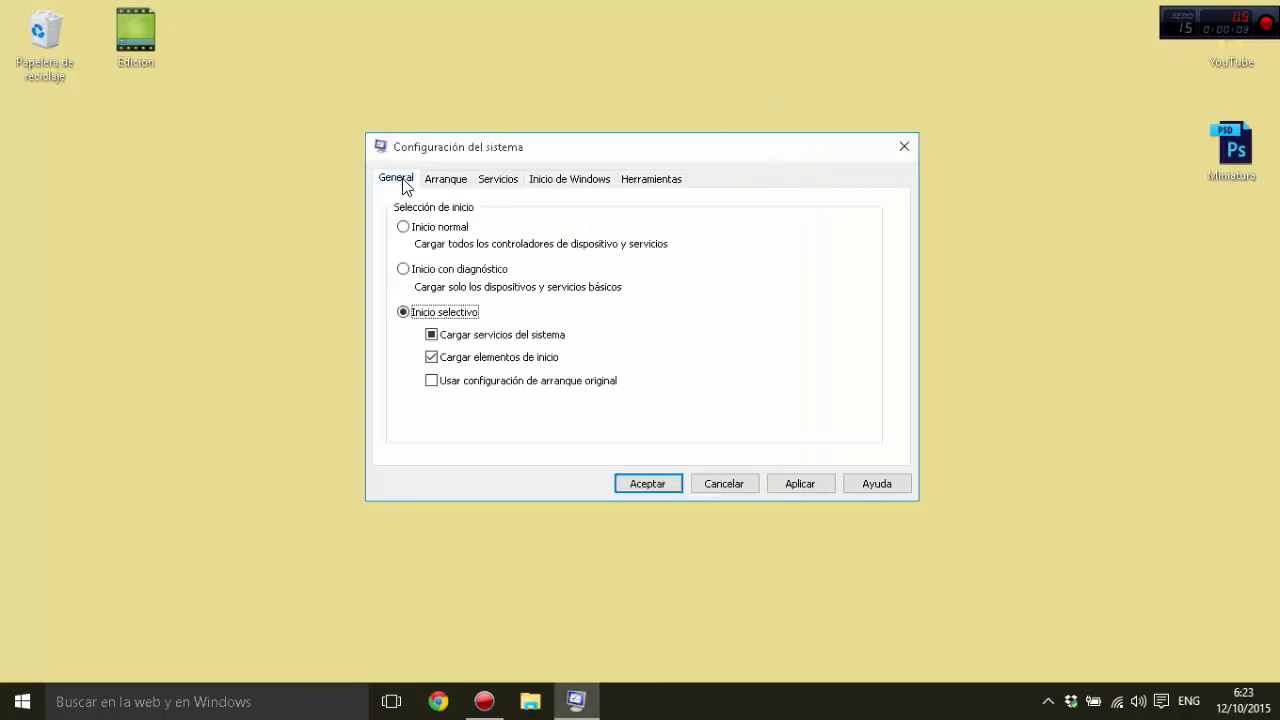
left_click(787, 483)
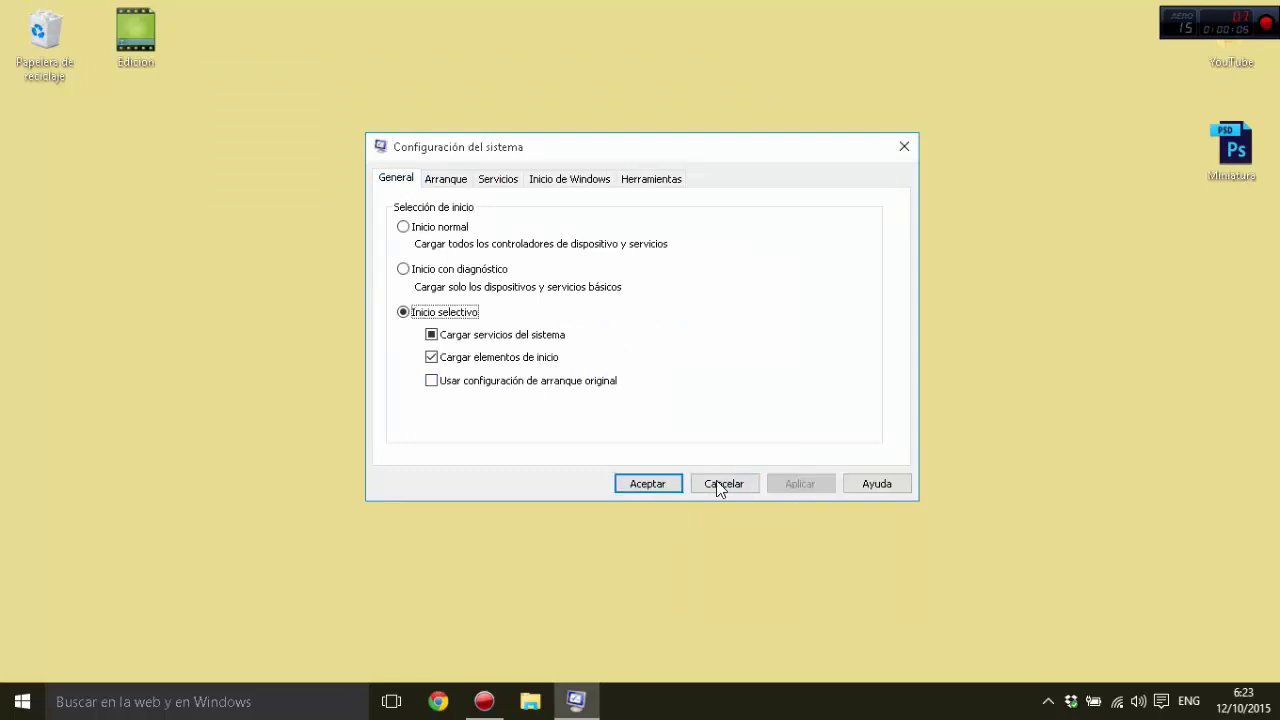
left_click(652, 483)
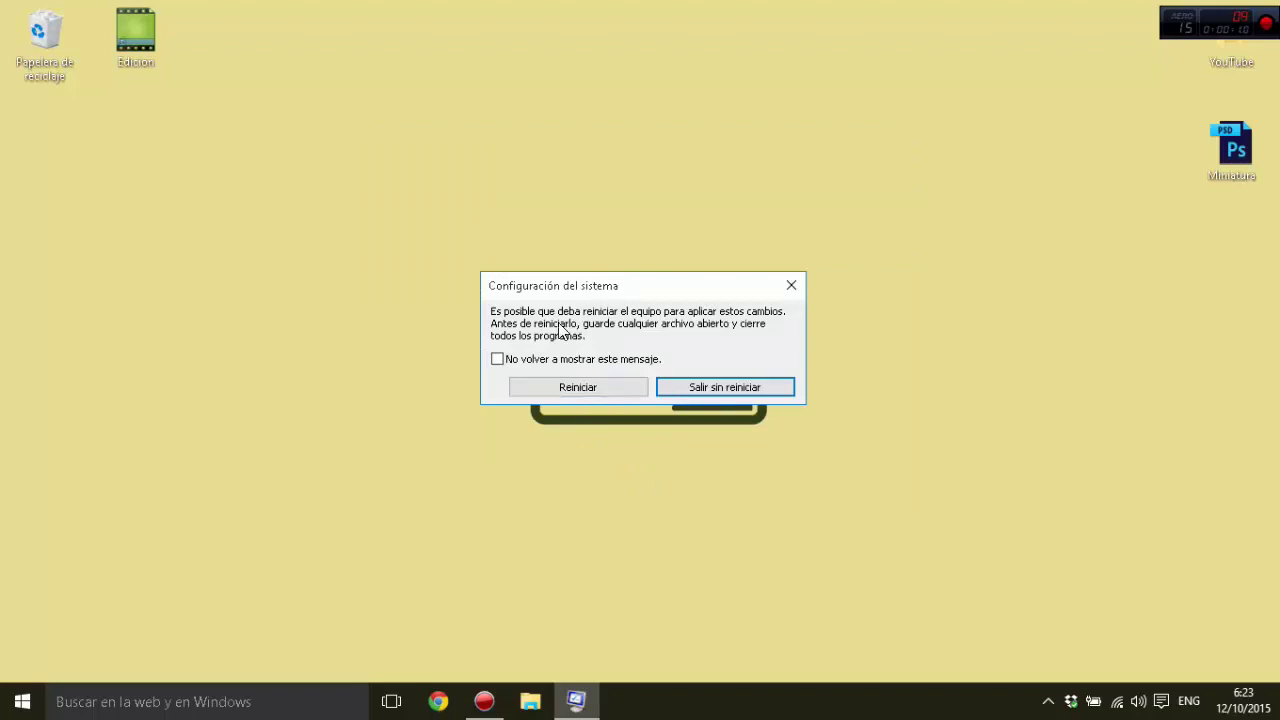
left_click(497, 358)
left_click(498, 360)
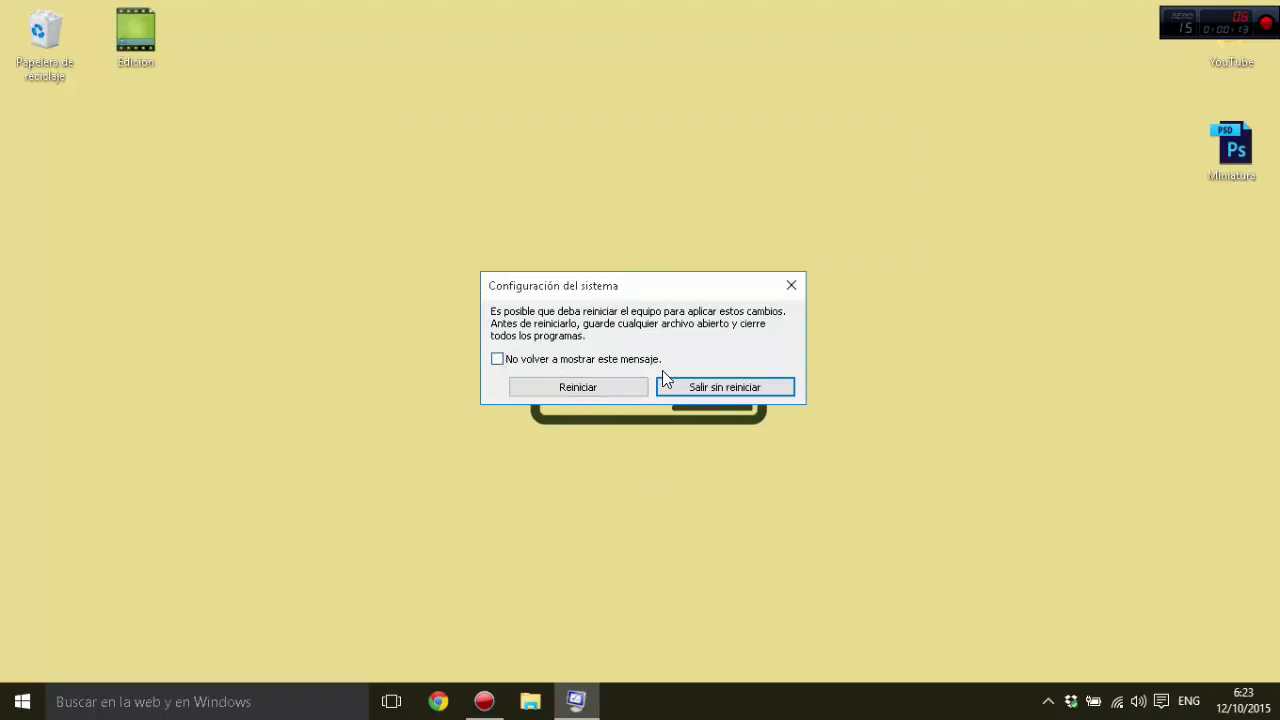
- Dismiss the restart prompt and move the Edicion desktop icon directly below Papelera de reciclaje
left_click(790, 288)
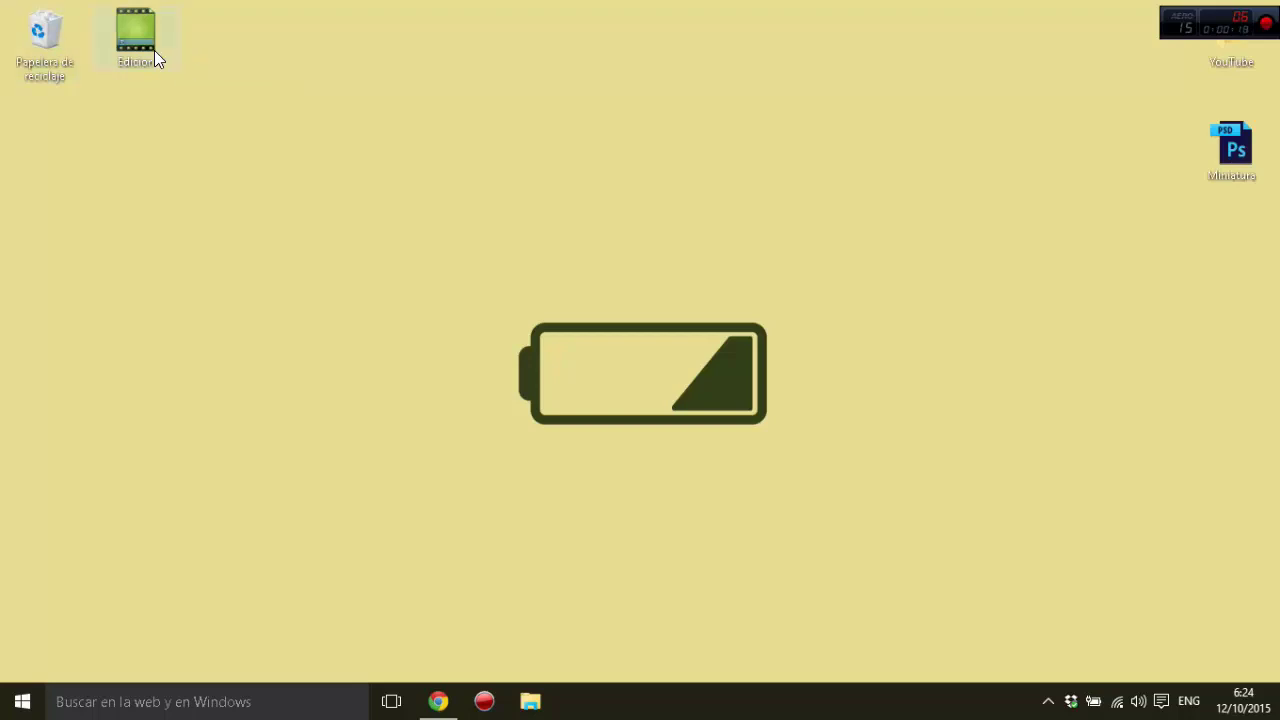
left_click_drag(156, 52, 64, 152)
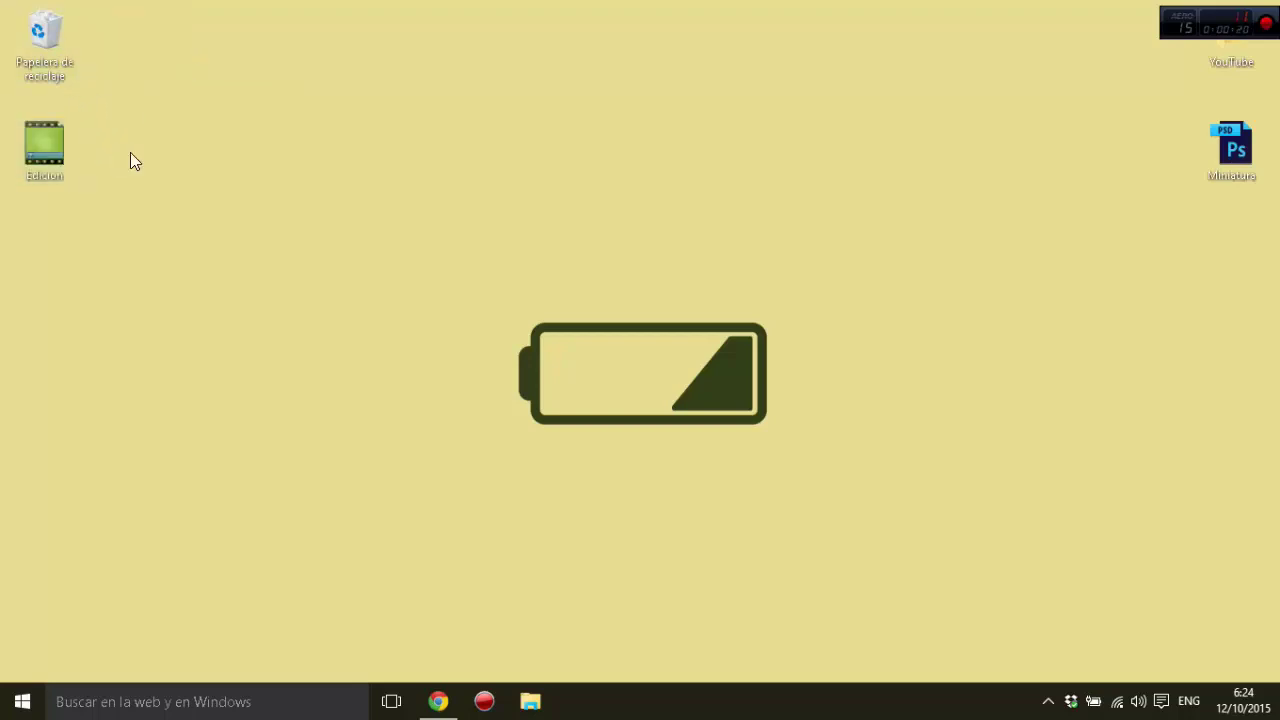
- Search Windows for "Action" and close the search results without opening anything
left_click(245, 704)
left_click(642, 558)
left_click(224, 702)
type("Act")
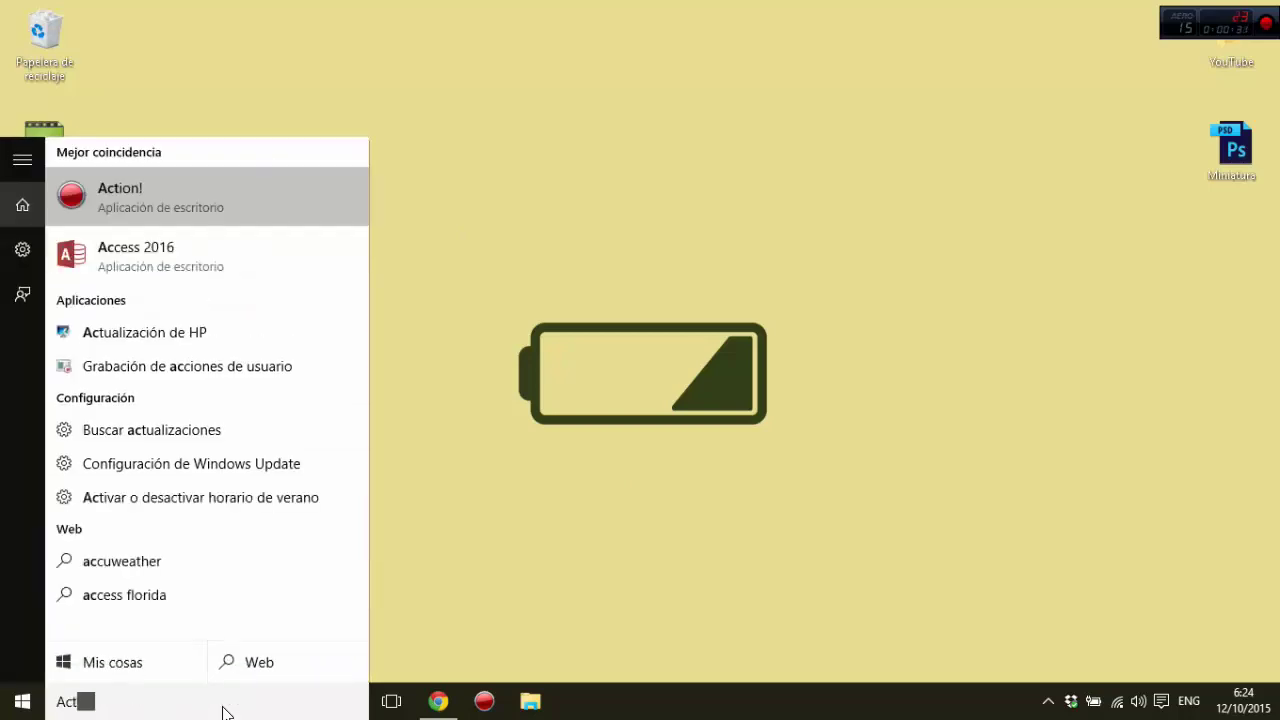
type("ion")
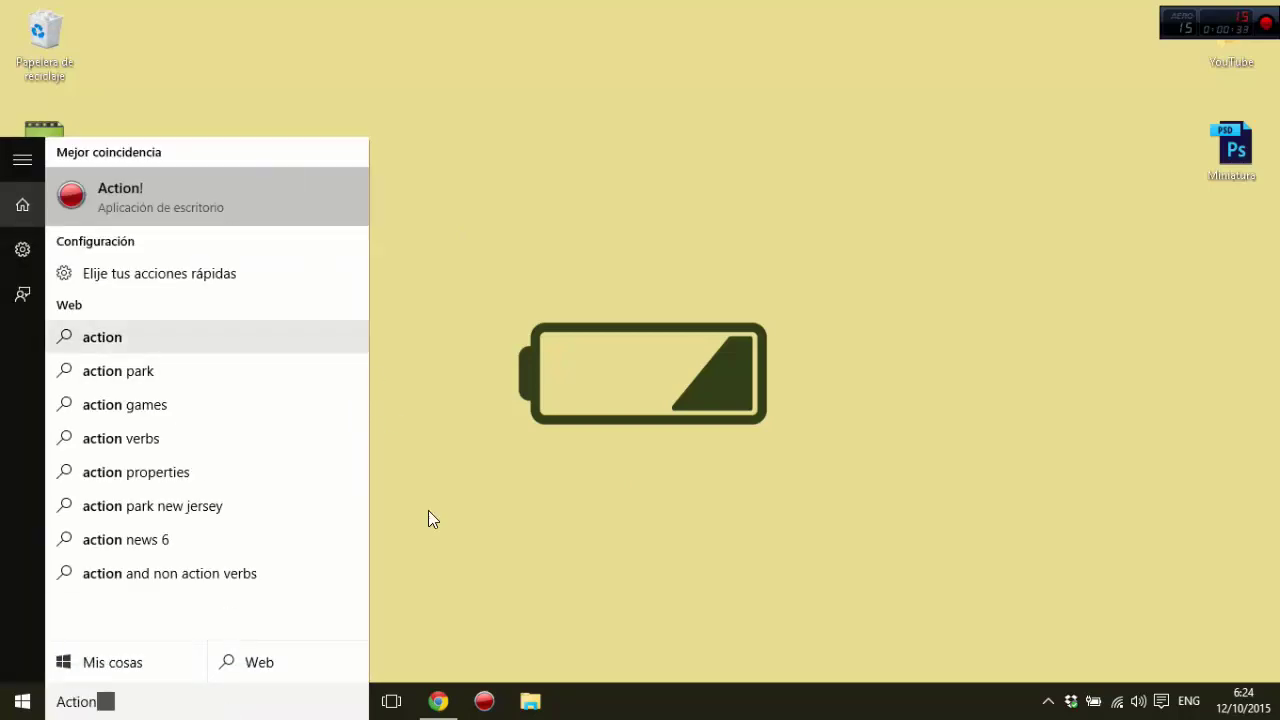
left_click(428, 518)
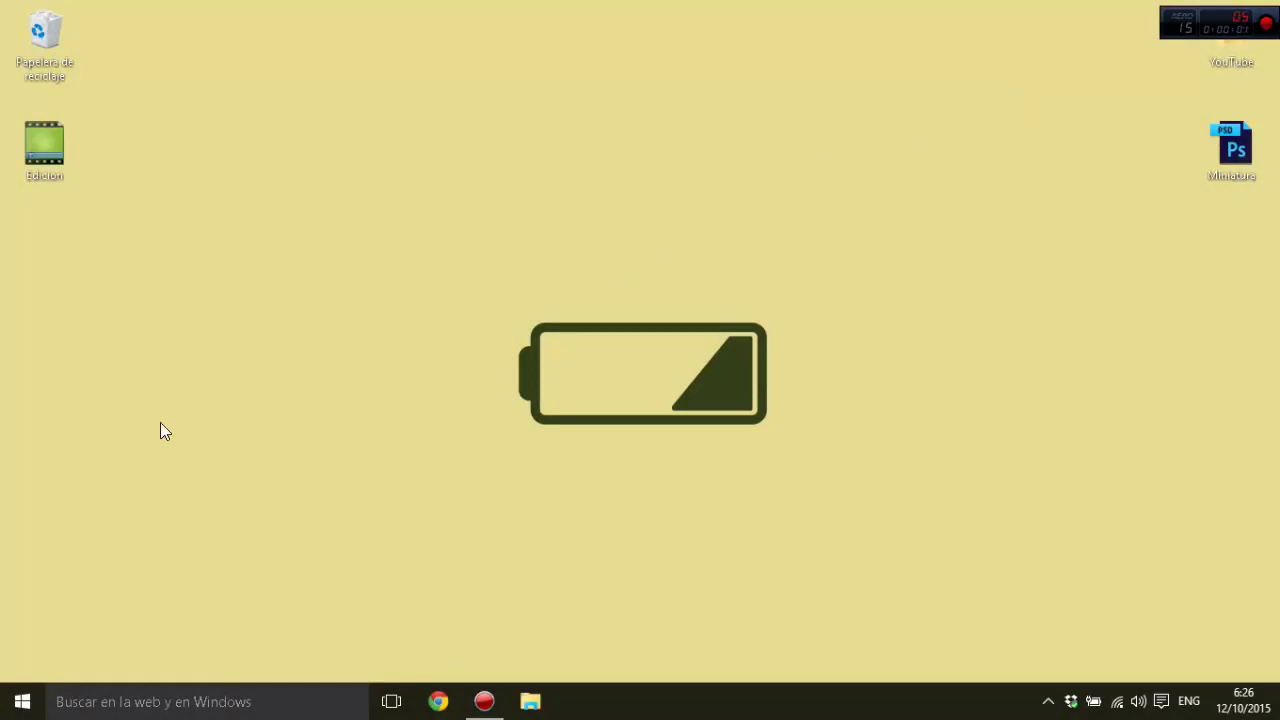
- Open the temporary files page of drive C: from the storage section of the Windows system settings
left_click(22, 701)
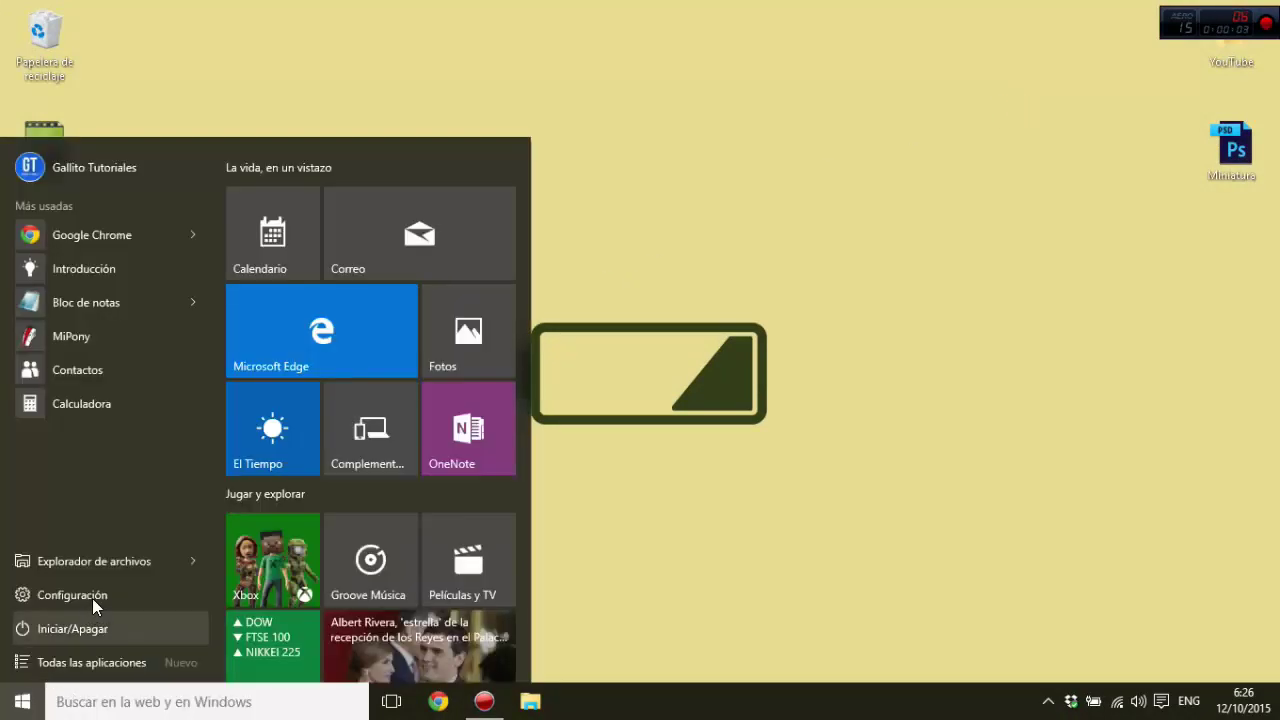
left_click(72, 594)
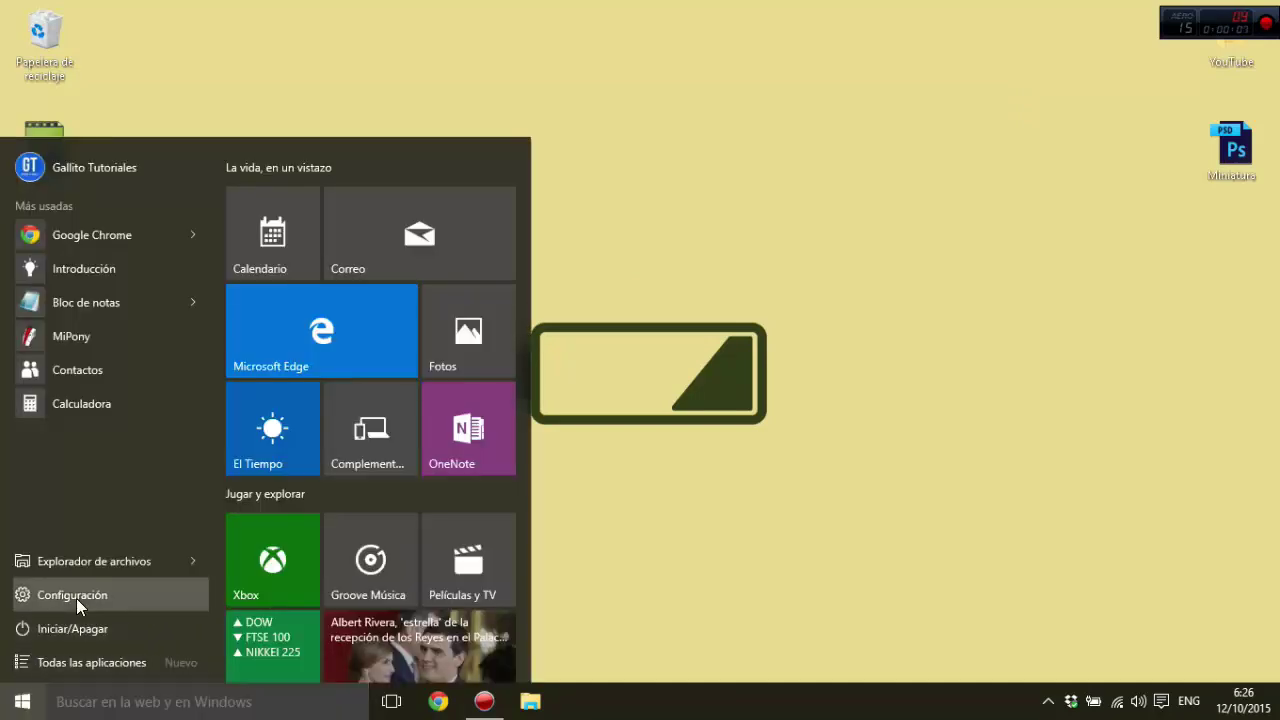
left_click(76, 596)
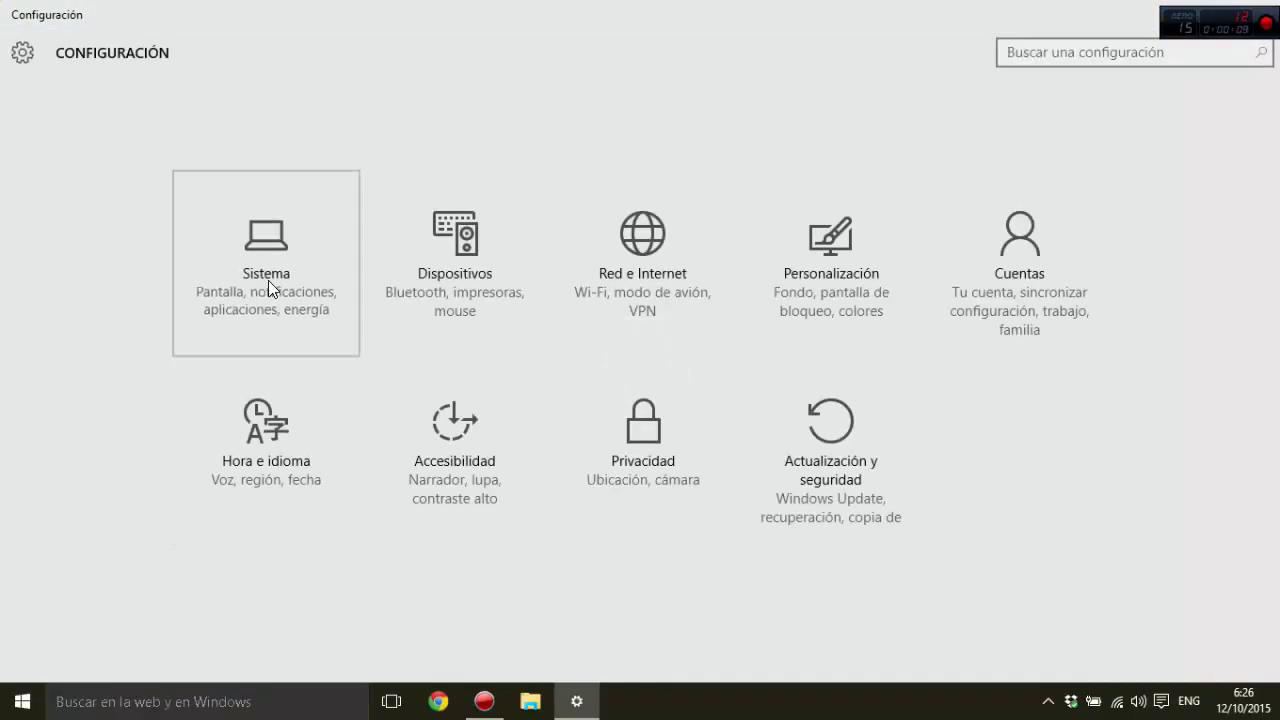
left_click(268, 281)
left_click(130, 406)
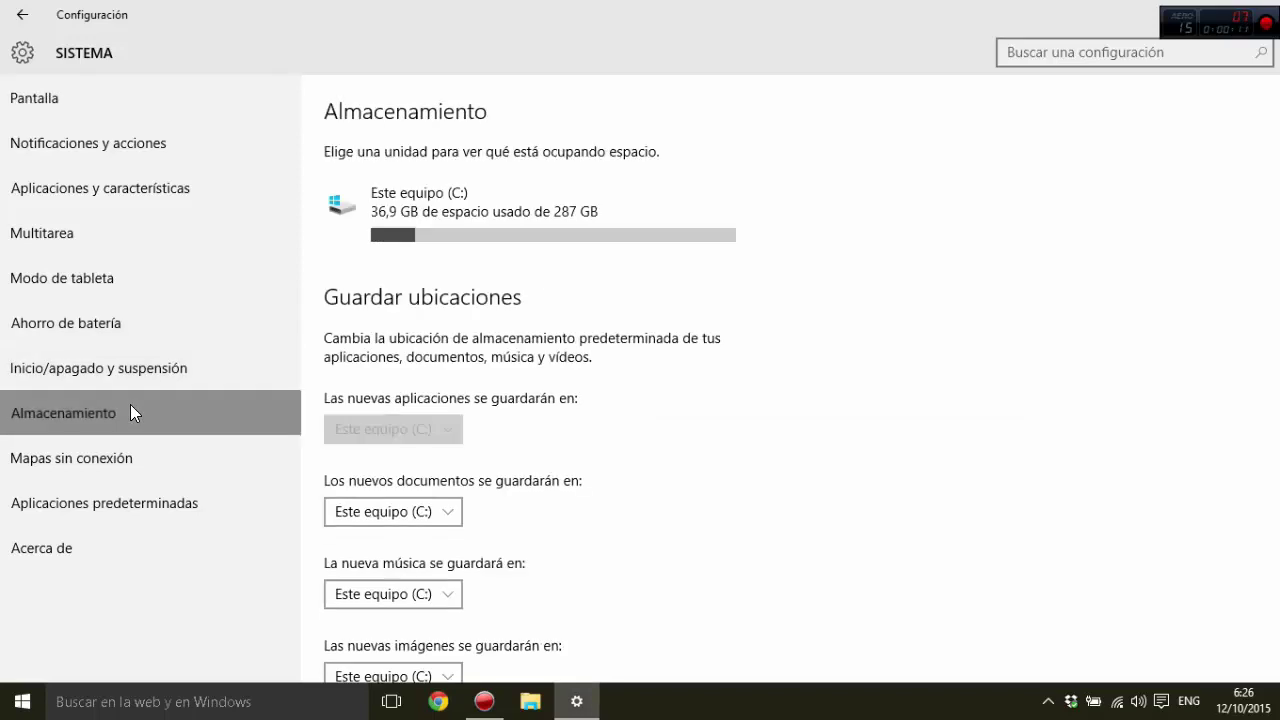
left_click(430, 205)
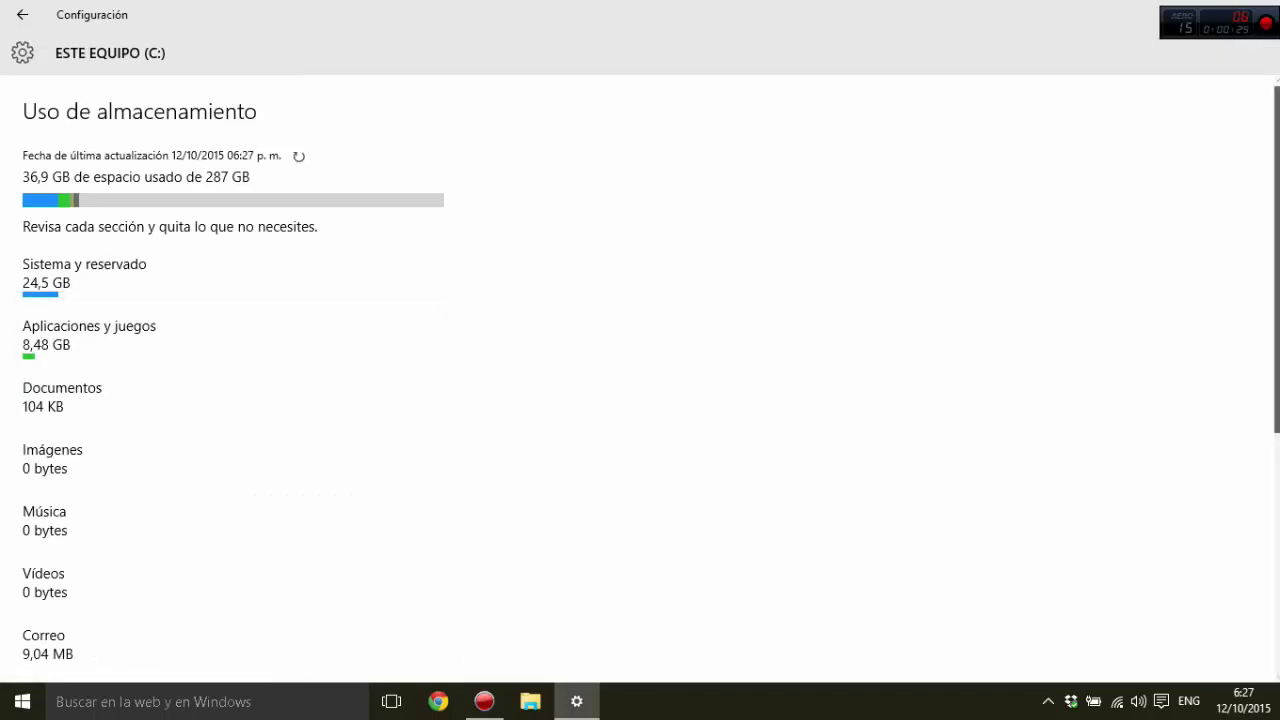
scroll(640, 385, "down", 2)
scroll(640, 385, "down", 3)
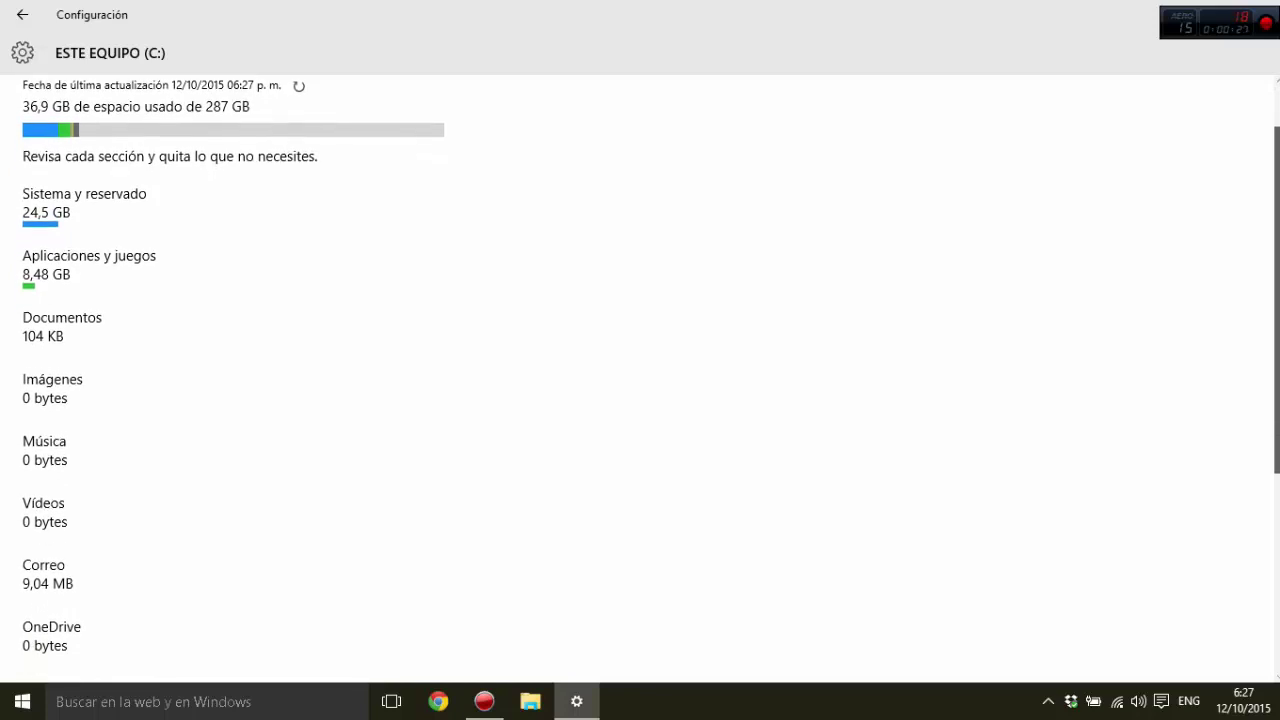
scroll(640, 385, "down", 5)
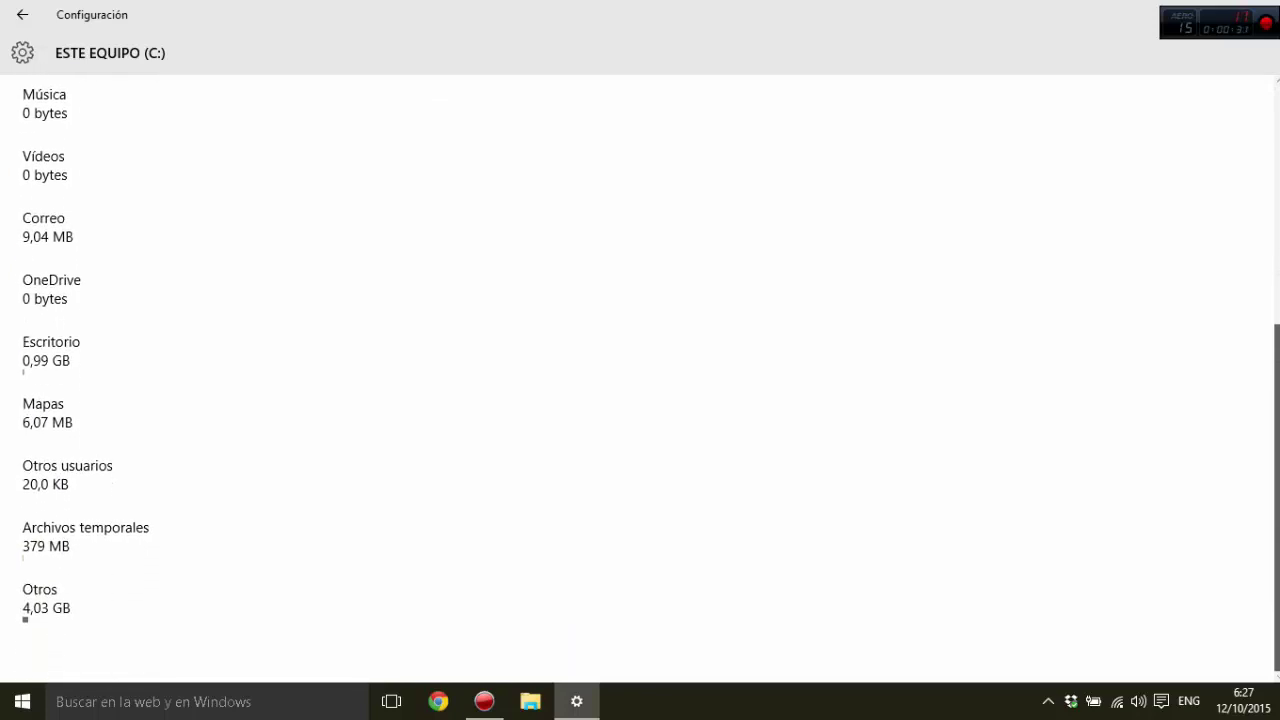
left_click(68, 546)
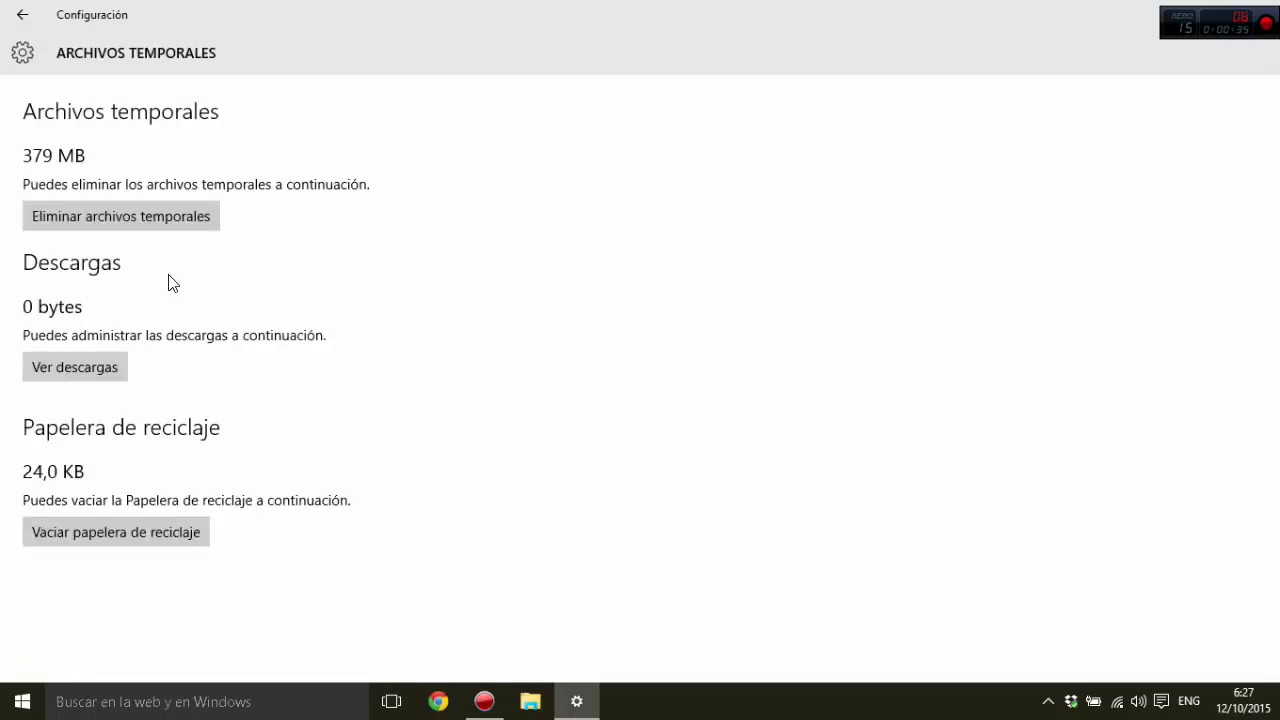
- Delete the cached temporary files and empty the recycle bin, confirming both removals
left_click(143, 226)
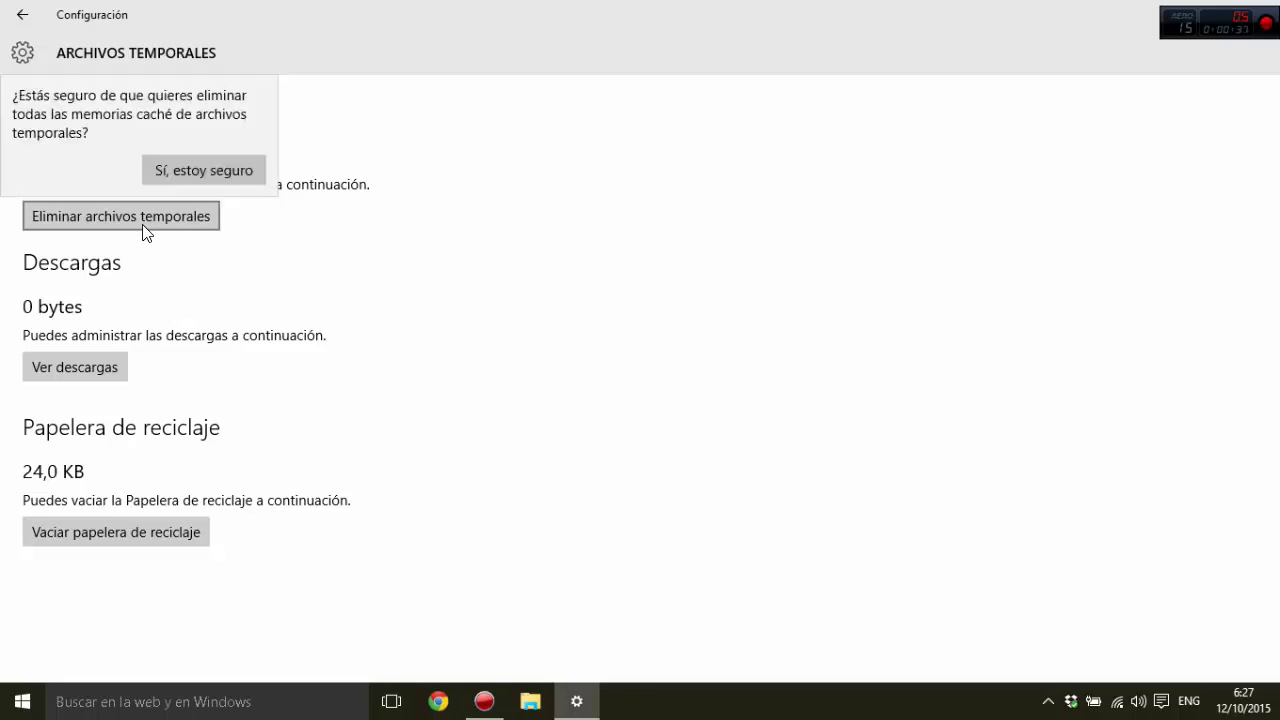
left_click(232, 170)
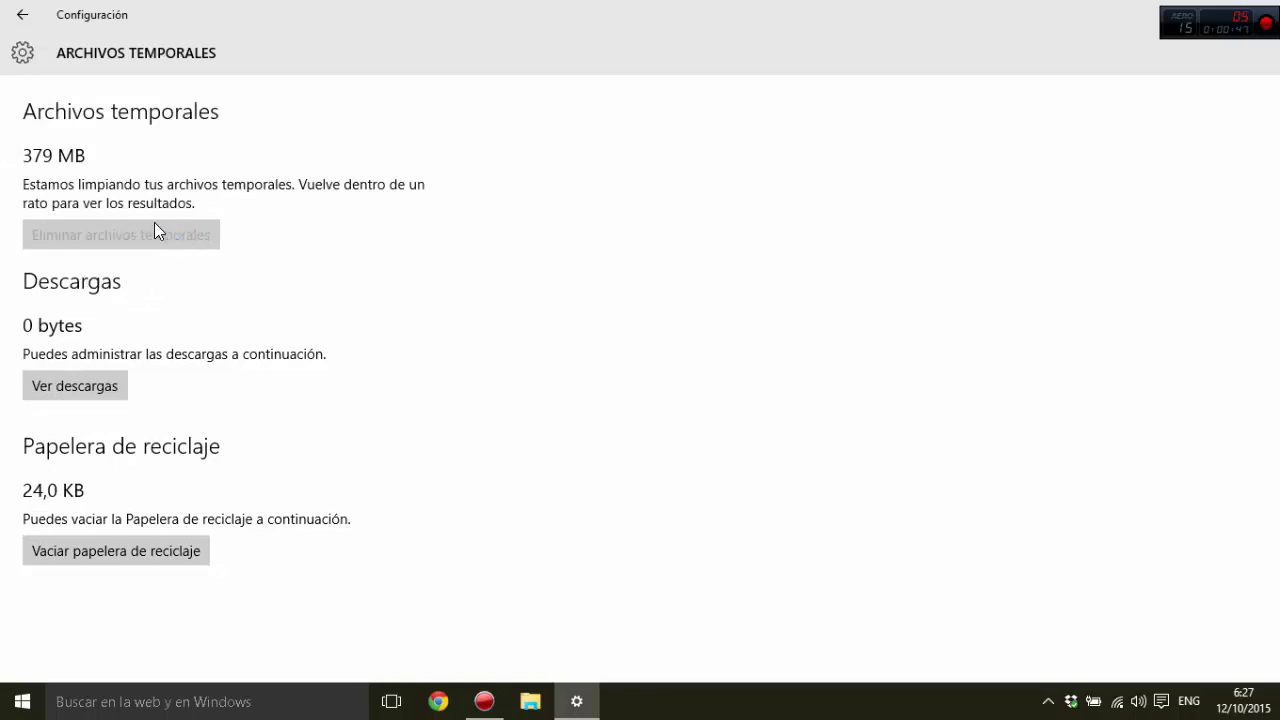
left_click(137, 558)
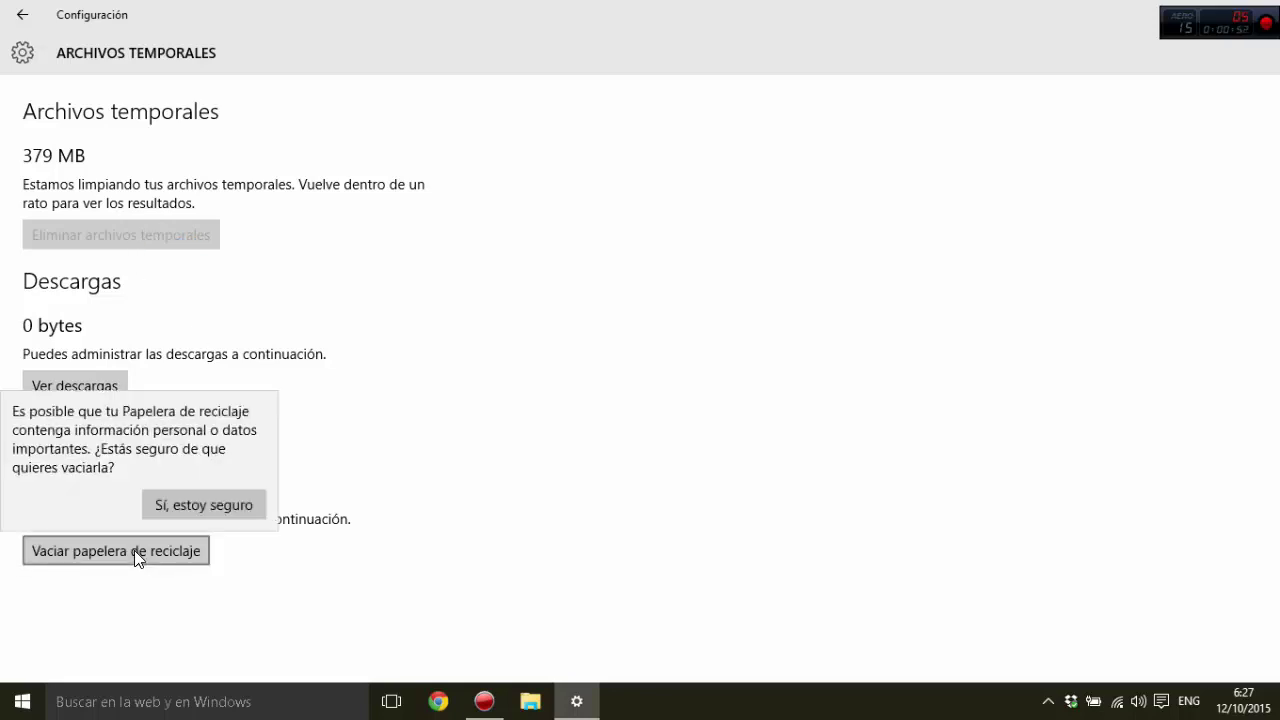
left_click(198, 496)
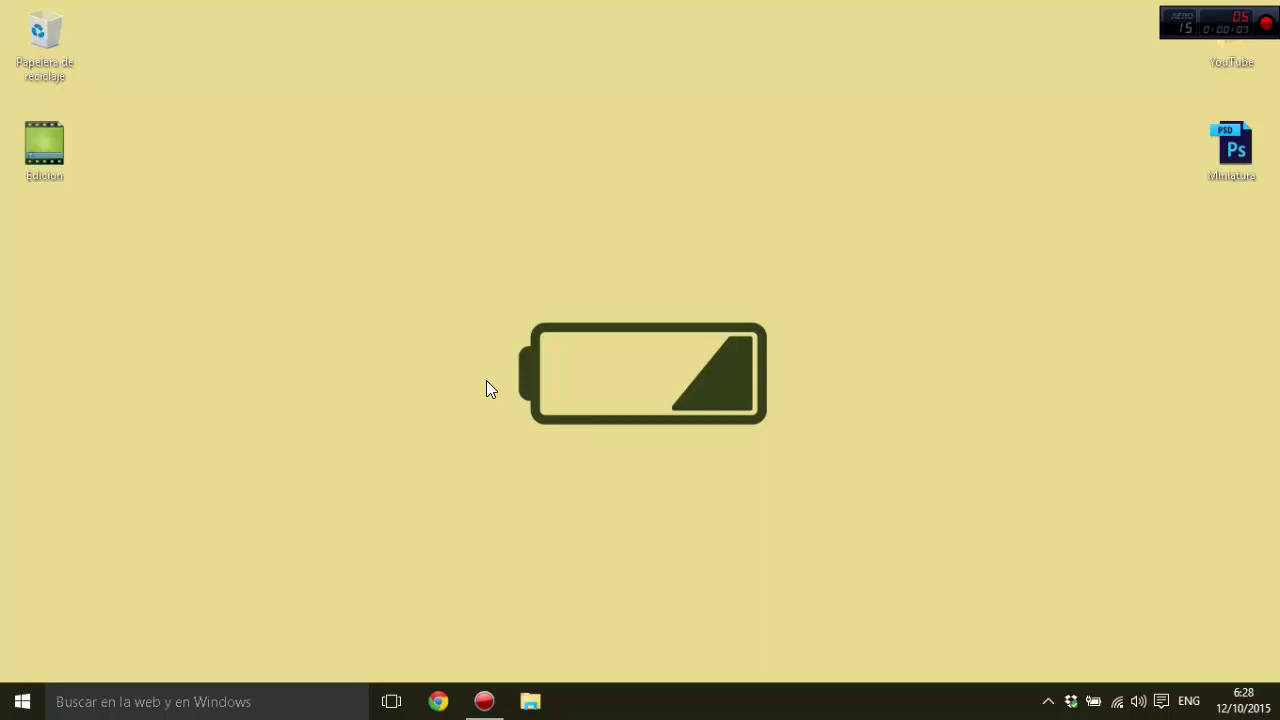
- Open the properties of Disco local (C:) from File Explorer, minimize the Explorer window and reposition the properties dialog
key("super+e")
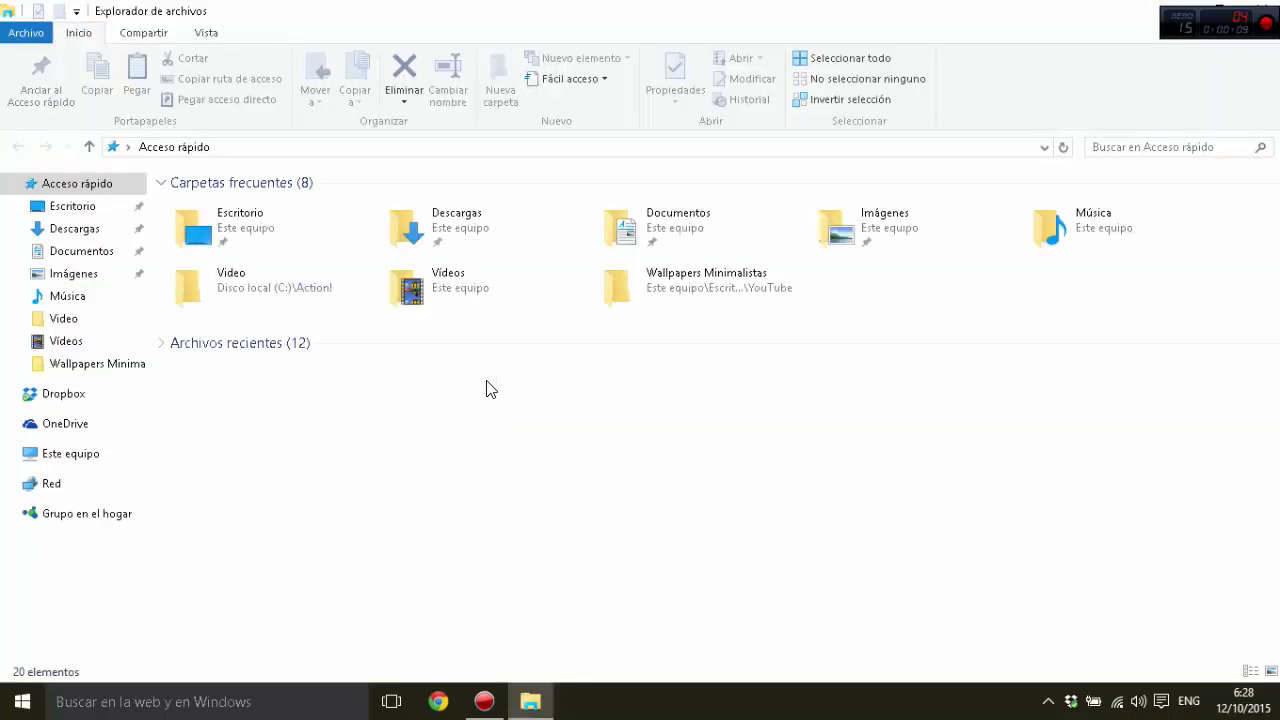
left_click(84, 455)
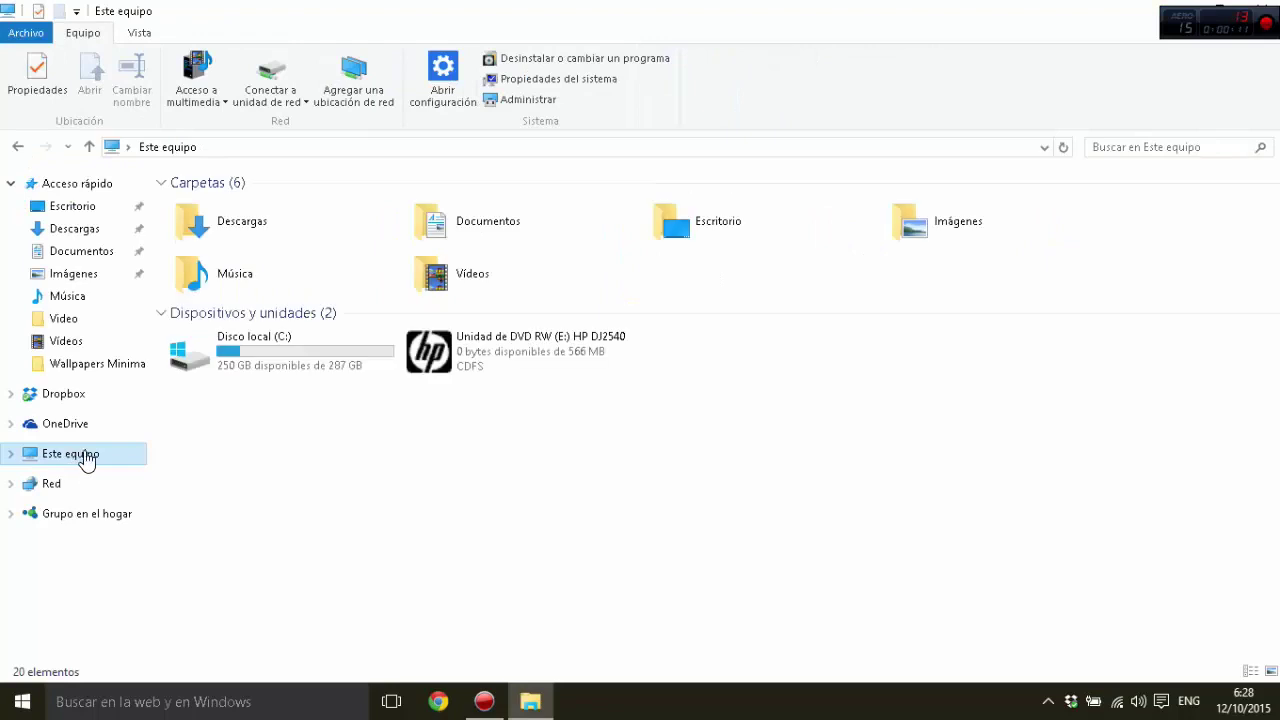
left_click(309, 374)
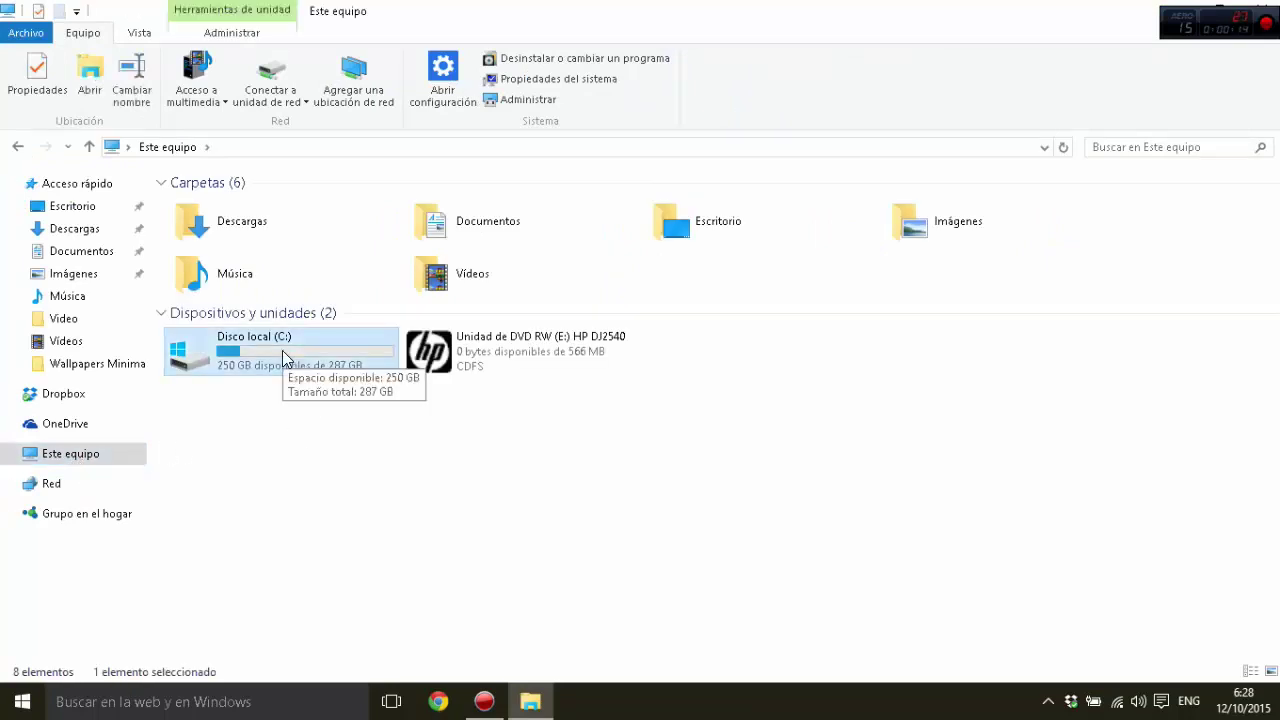
right_click(282, 352)
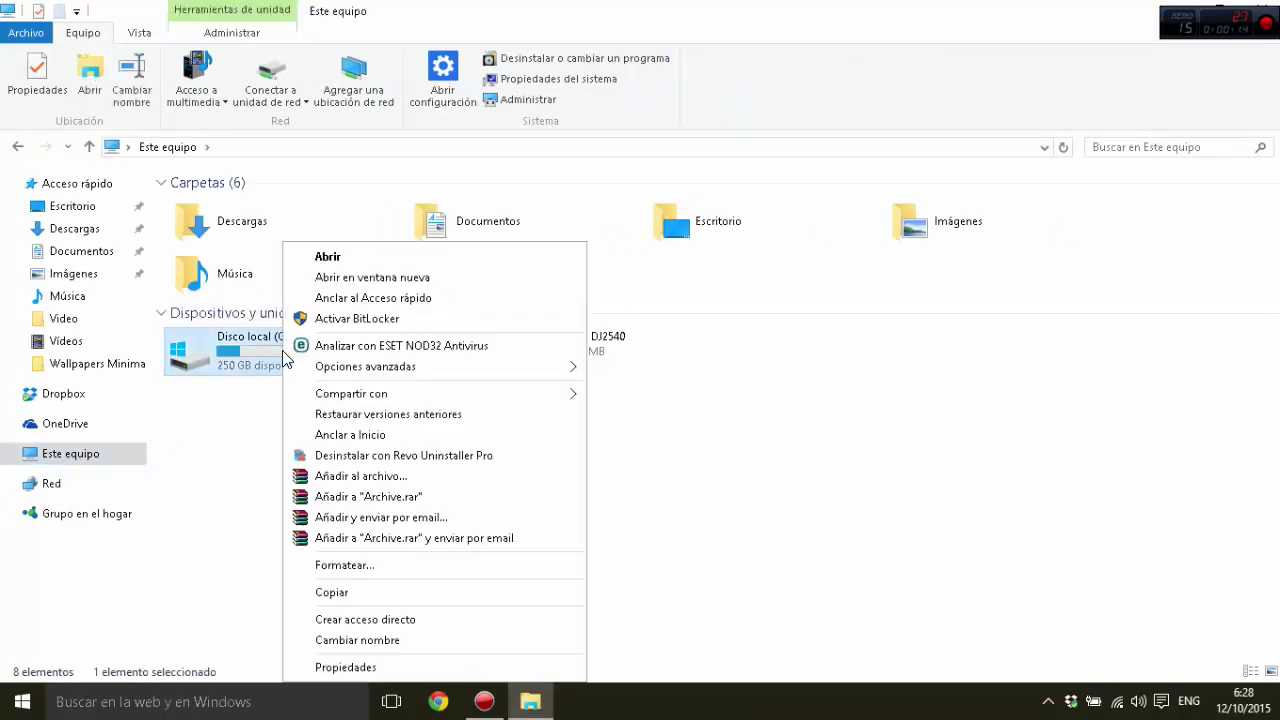
left_click(386, 668)
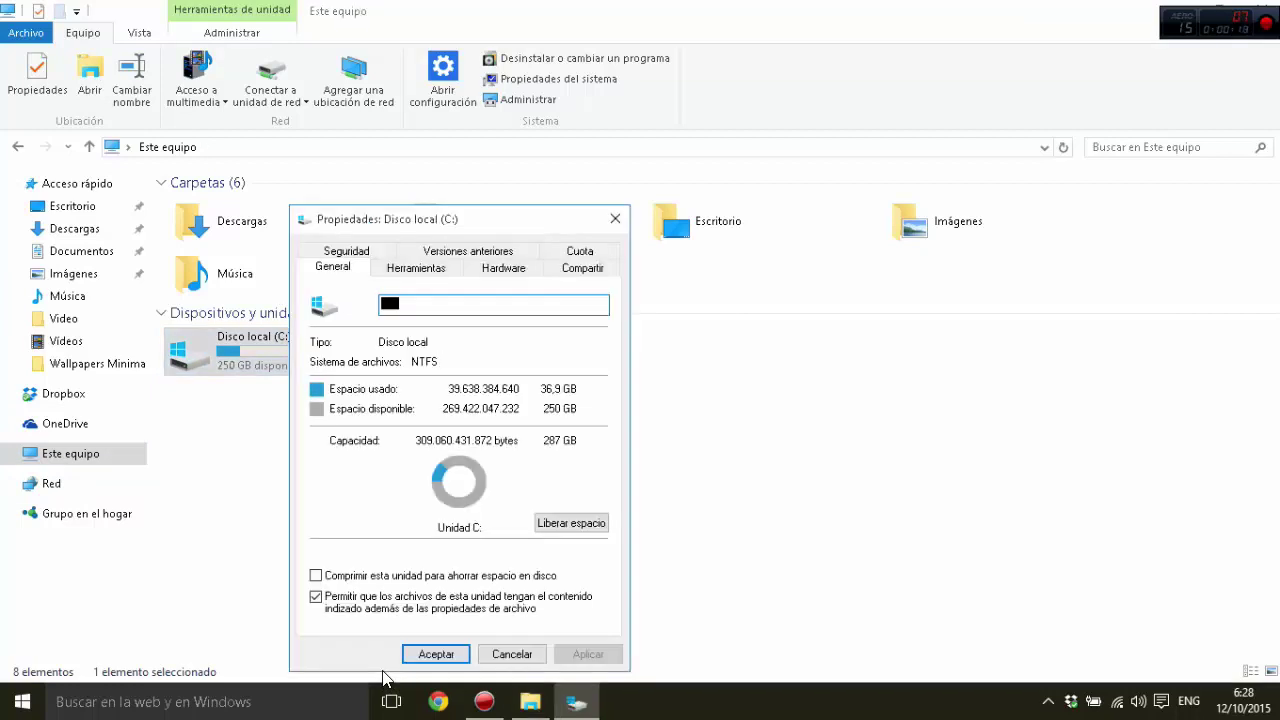
left_click_drag(475, 234, 532, 135)
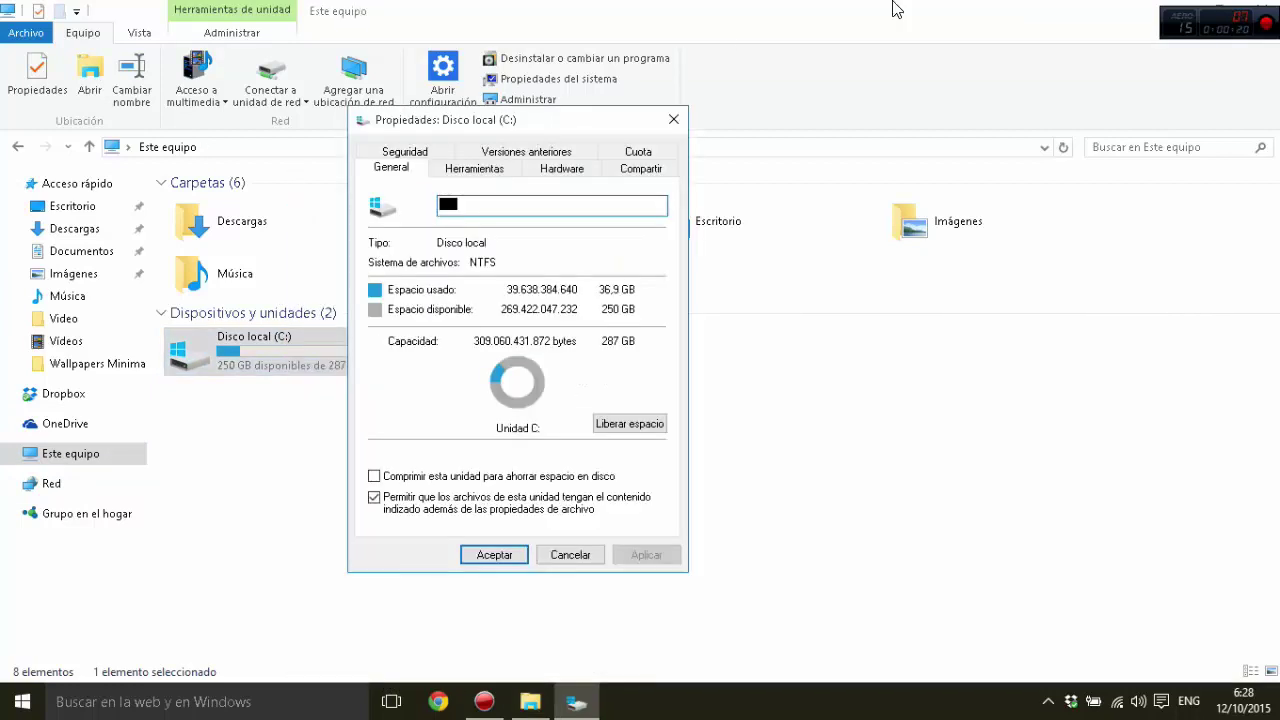
left_click(1183, 8)
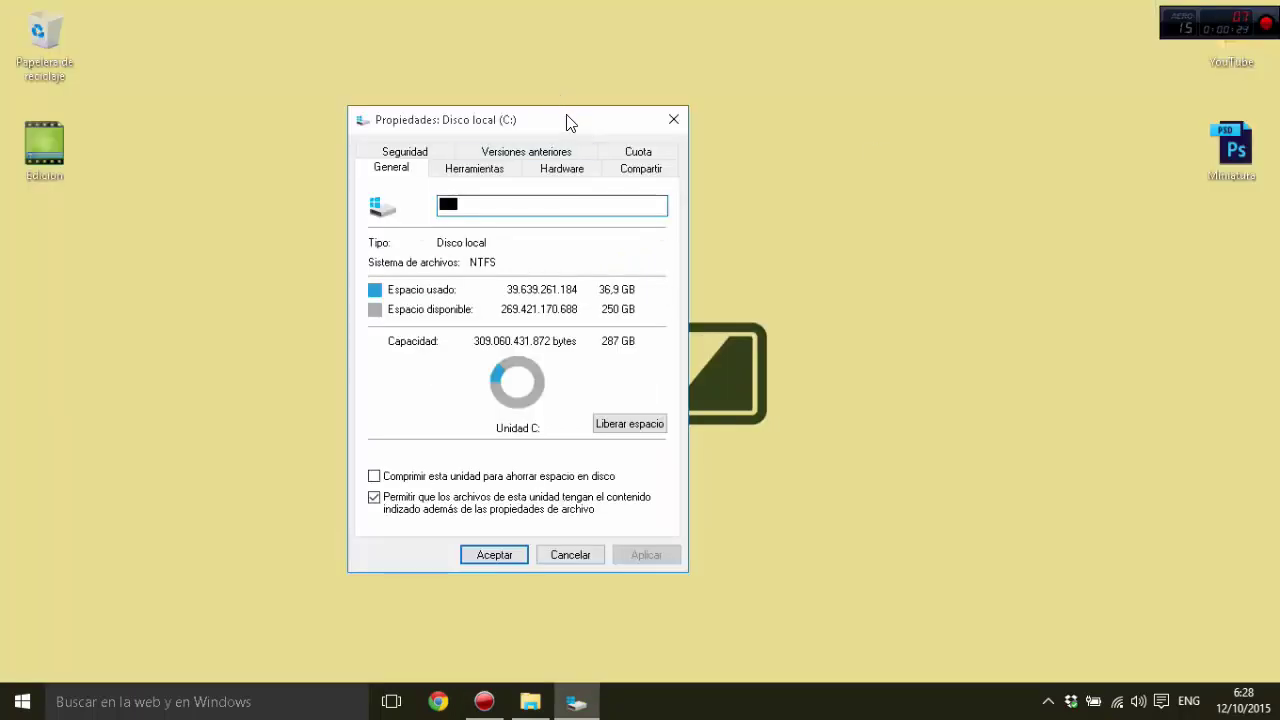
left_click_drag(570, 122, 606, 111)
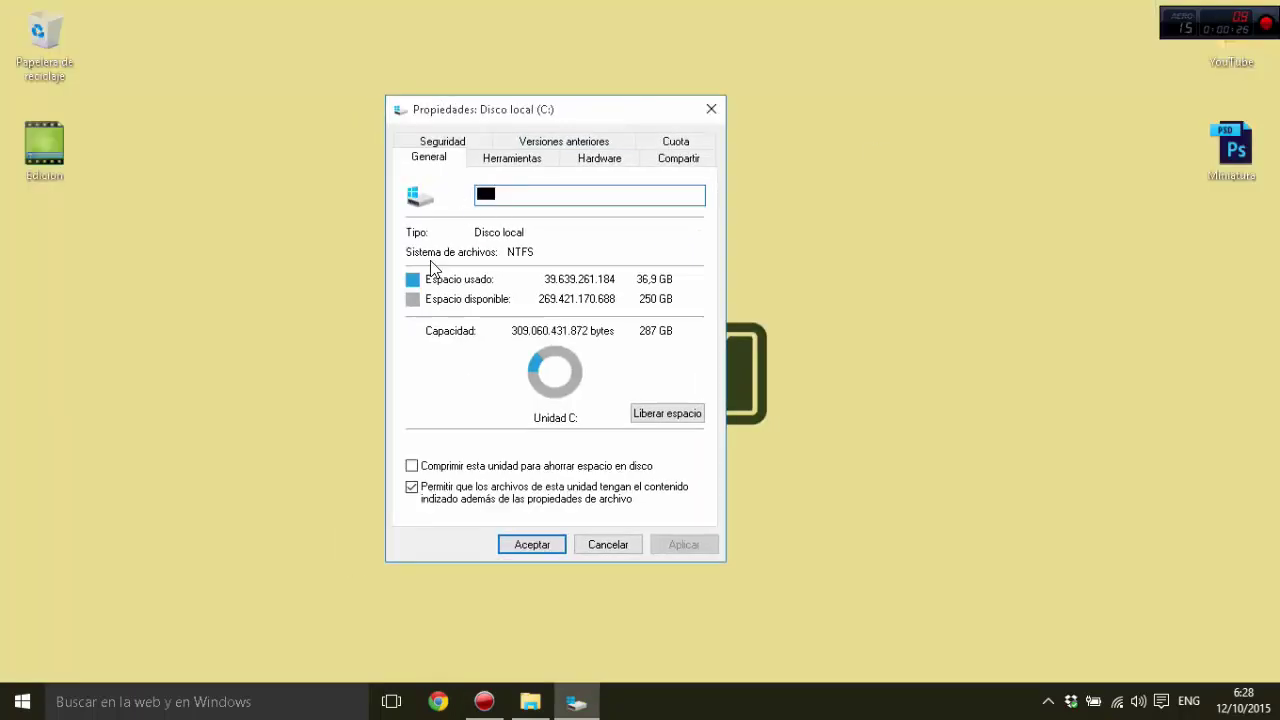
- Run Disk Cleanup on drive C:, adding Papelera de reciclaje and Archivos temporales to the selected file types, and confirm the deletion
left_click(660, 413)
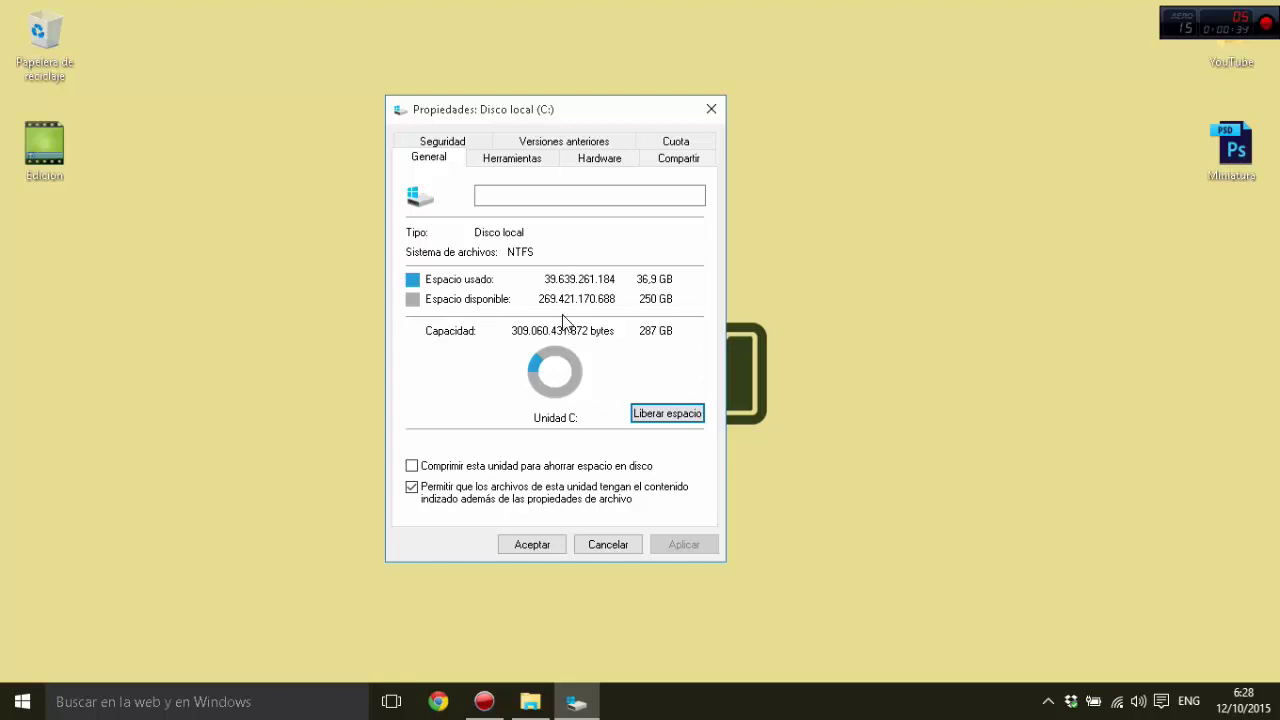
left_click(658, 414)
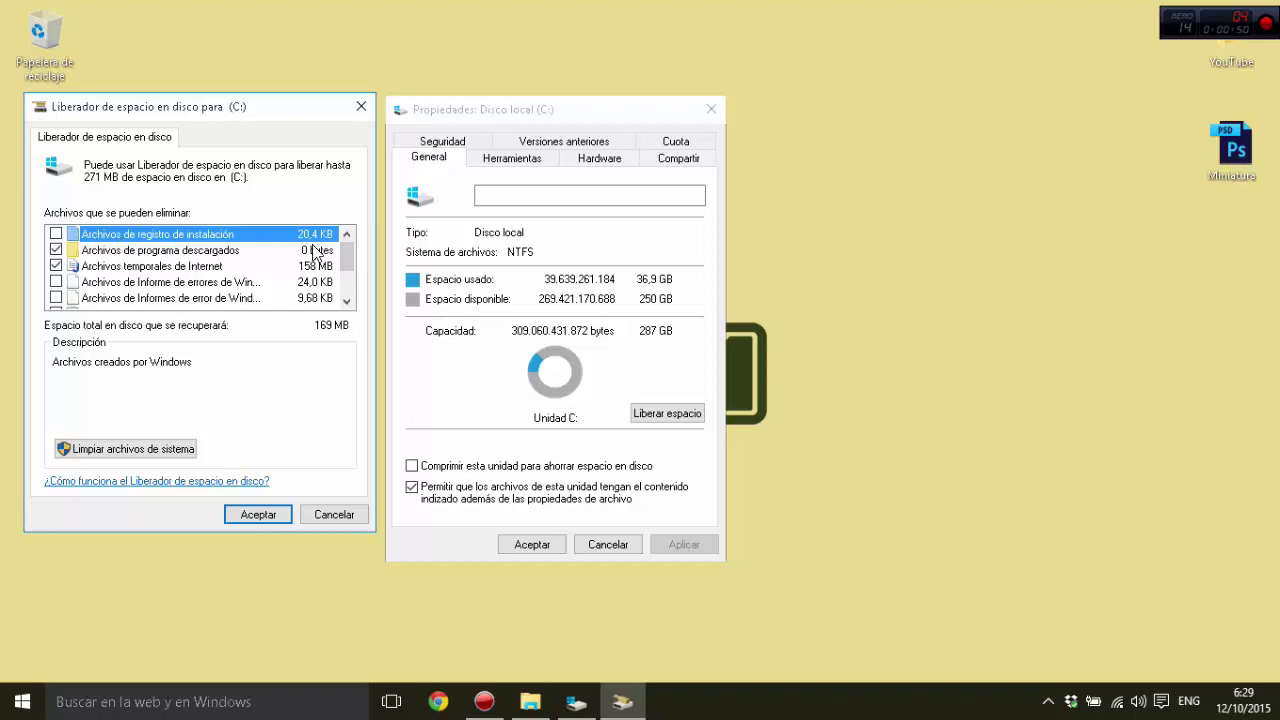
left_click_drag(340, 254, 340, 288)
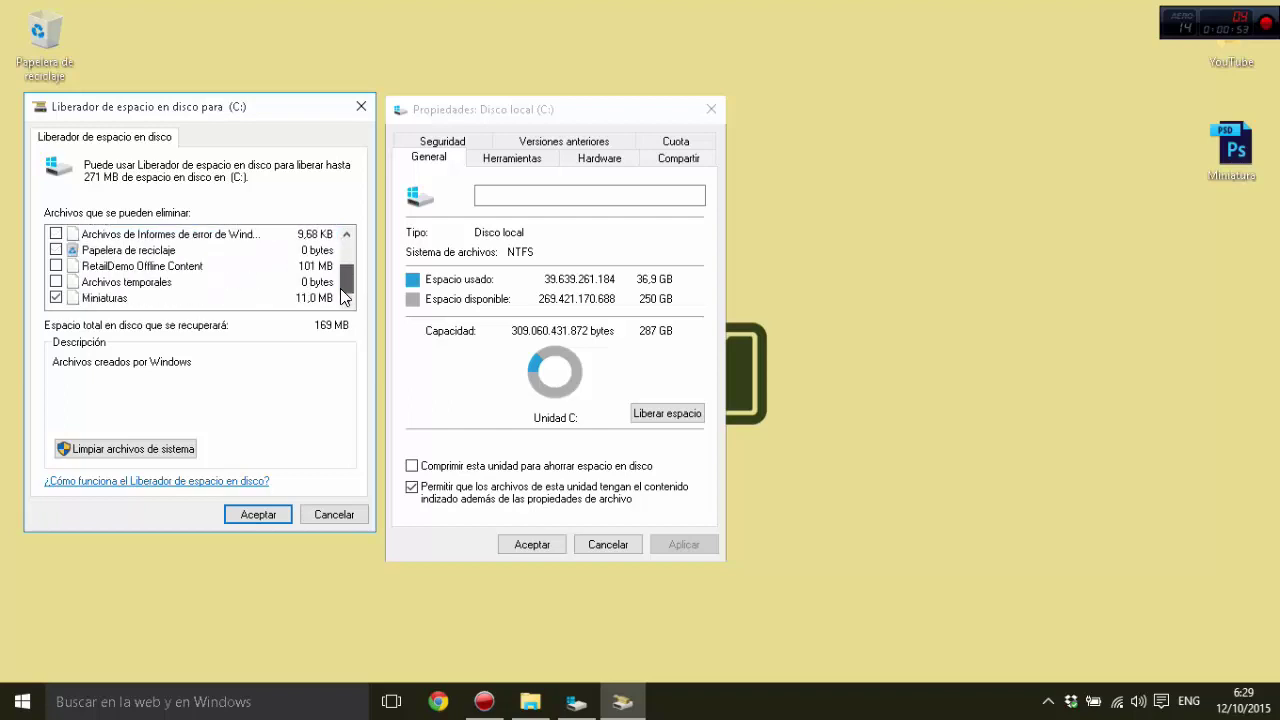
left_click(56, 250)
left_click(56, 282)
left_click_drag(350, 276, 357, 252)
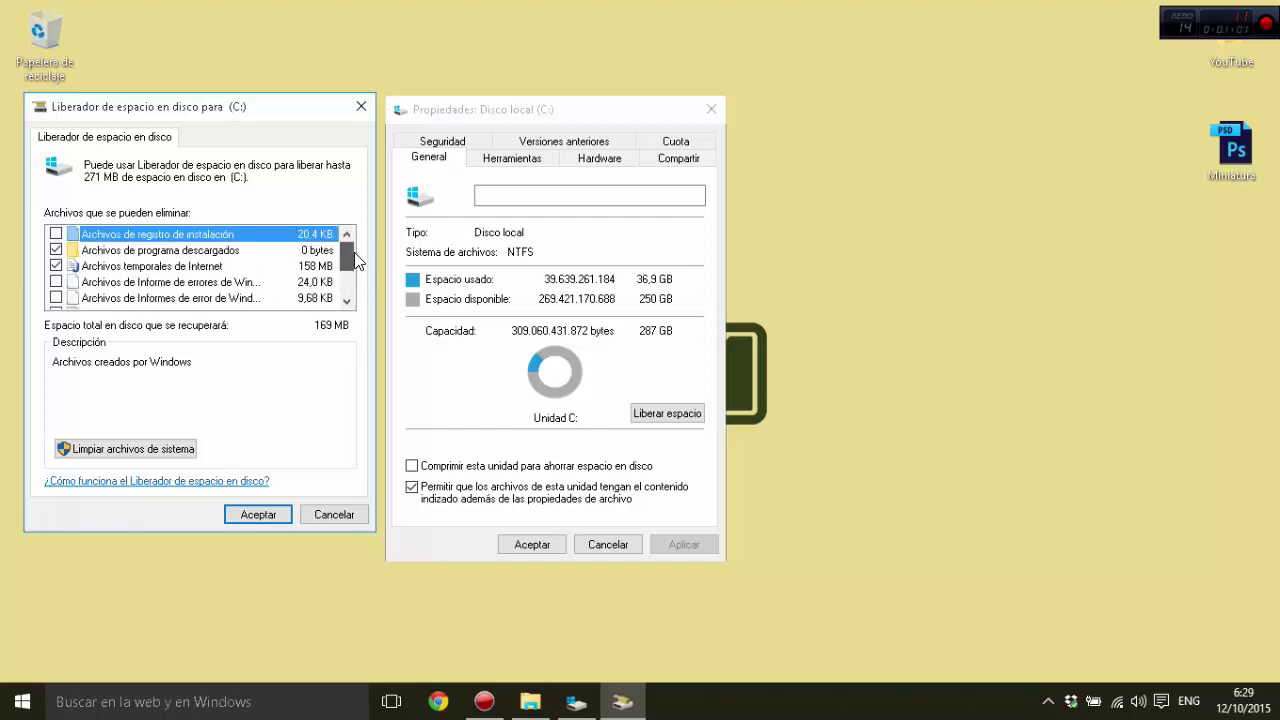
left_click(270, 515)
left_click(686, 364)
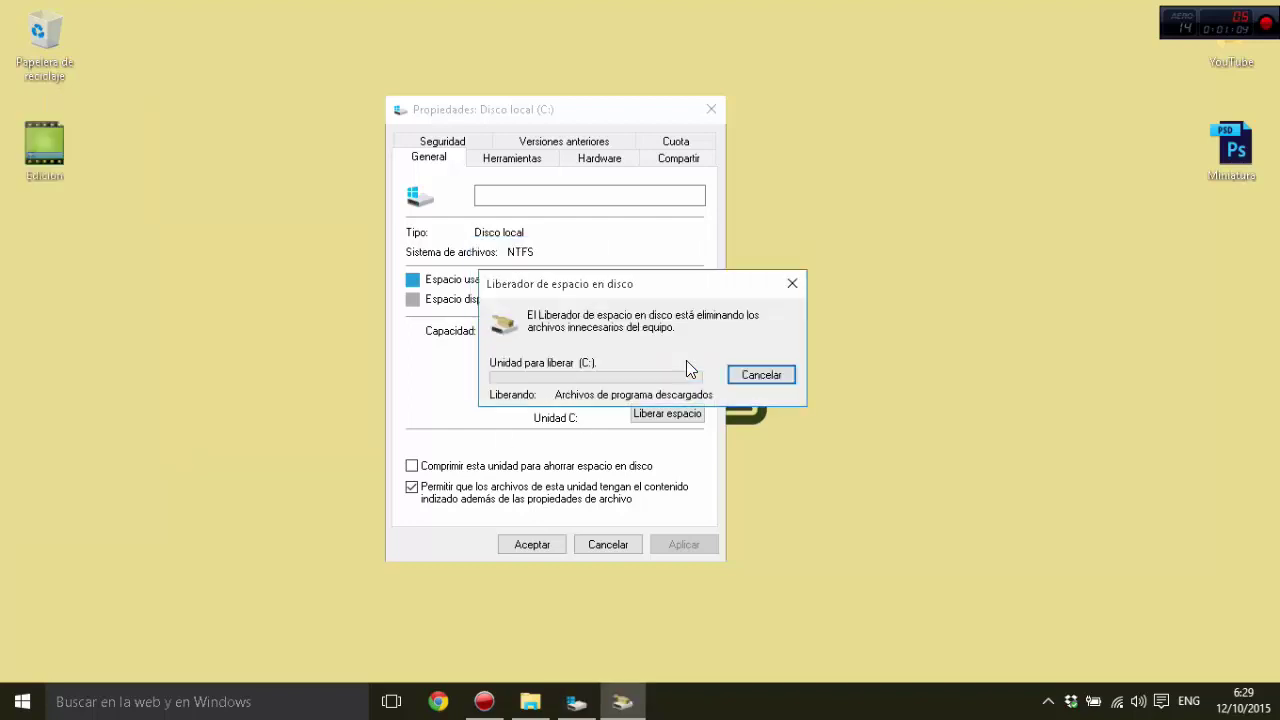